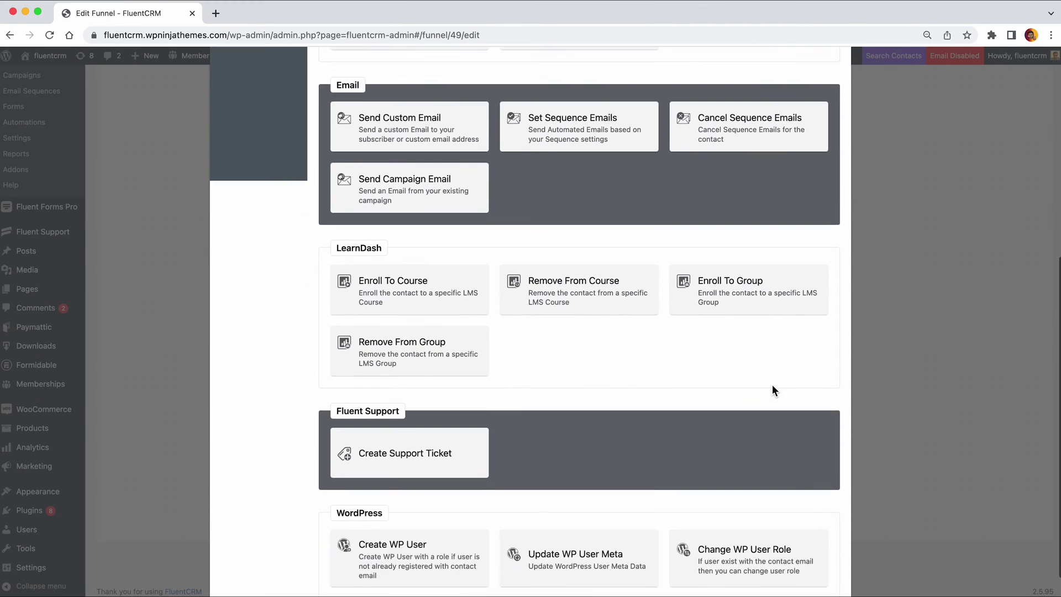
- Return to the Demo_Automation funnel canvas showing its New Form Submission trigger
{"action": "scroll", "coordinate": [772, 384], "scroll_direction": "up", "scroll_amount": 7}
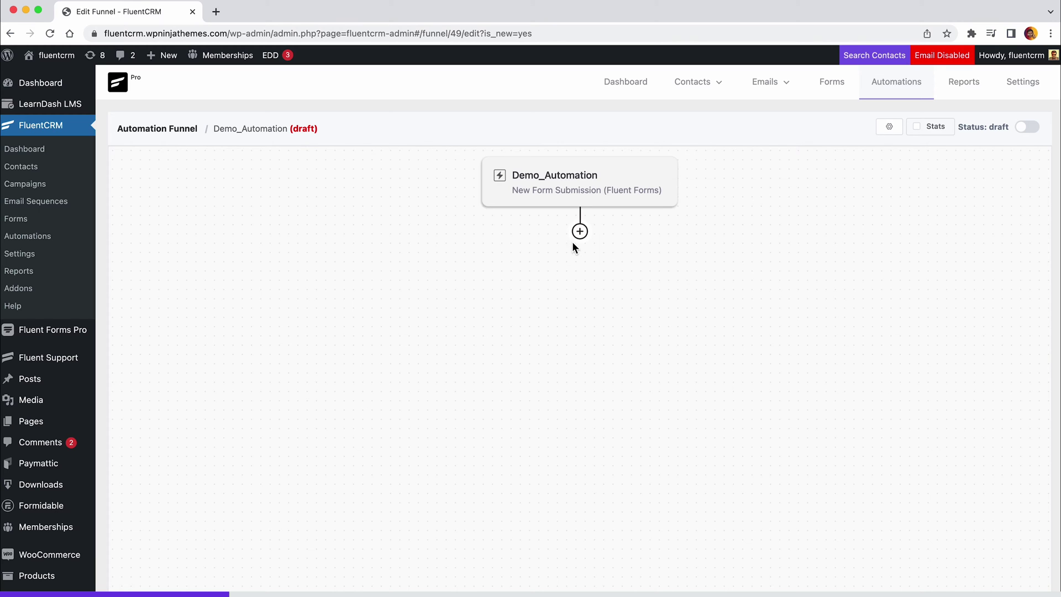
- Add an Apply List action step beneath the New Form Submission trigger
{"action": "left_click", "coordinate": [580, 232]}
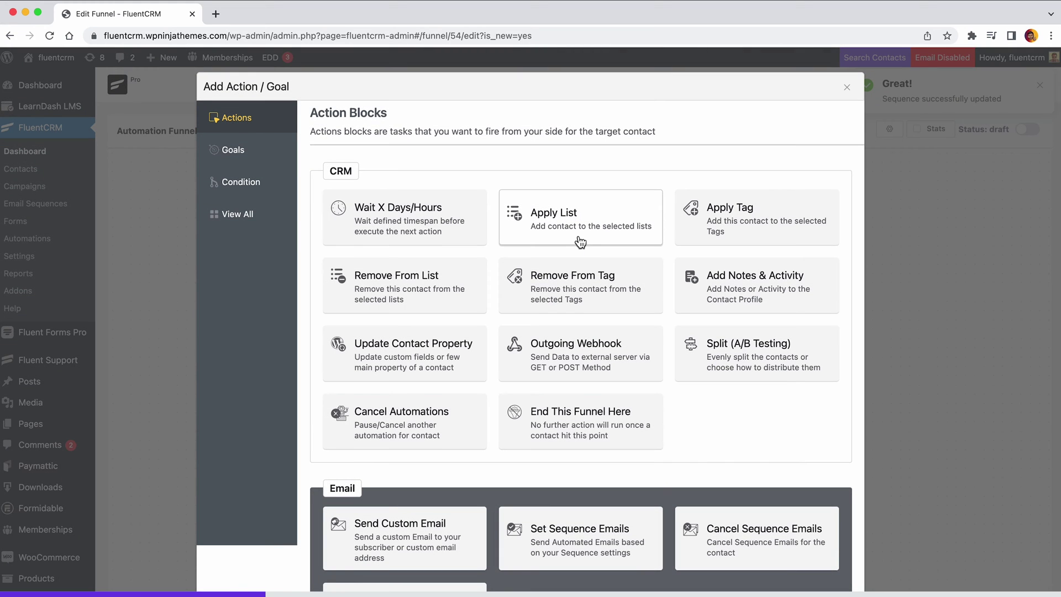
{"action": "scroll", "coordinate": [580, 242], "scroll_direction": "down", "scroll_amount": 6}
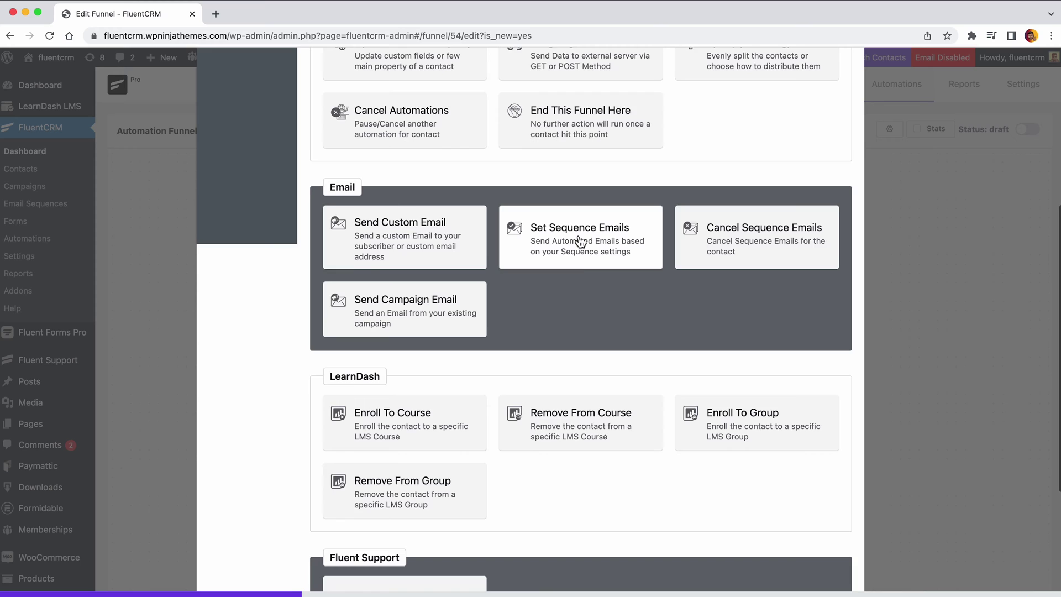
{"action": "scroll", "coordinate": [580, 242], "scroll_direction": "down", "scroll_amount": 4}
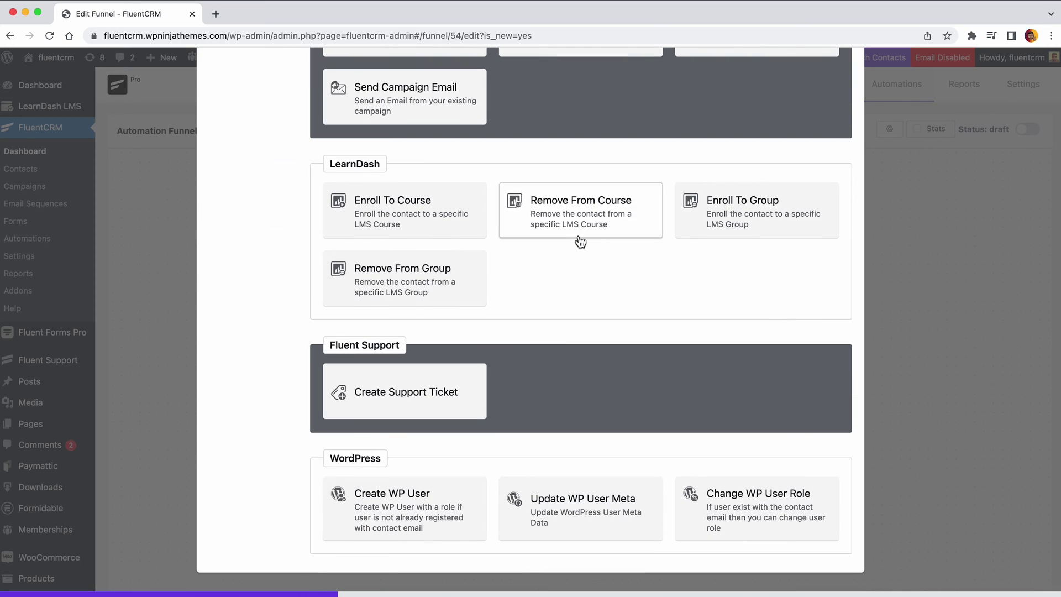
{"action": "scroll", "coordinate": [580, 242], "scroll_direction": "up", "scroll_amount": 10}
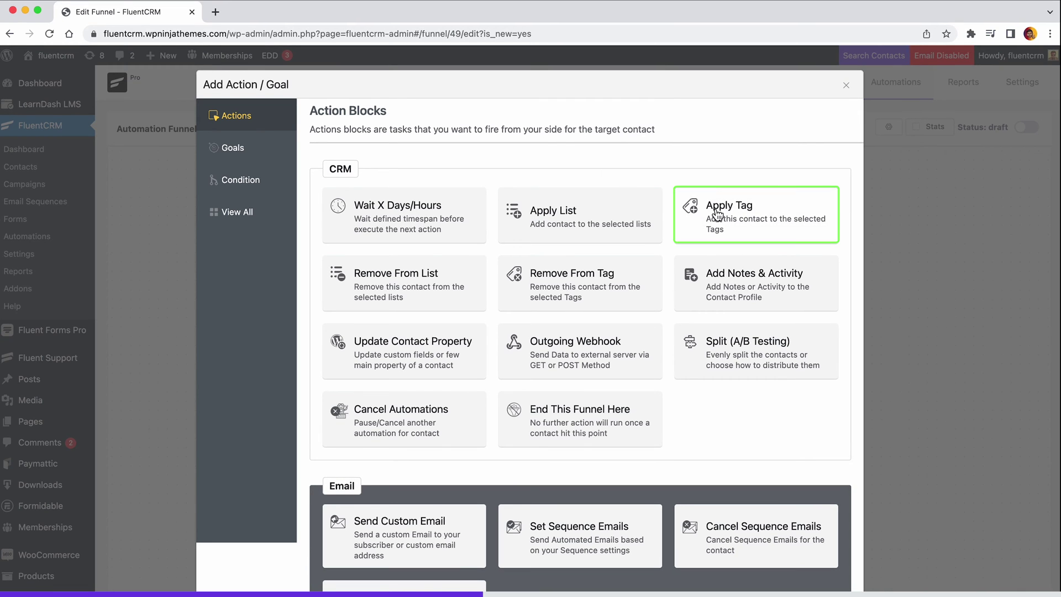
{"action": "scroll", "coordinate": [463, 209], "scroll_direction": "down", "scroll_amount": 5}
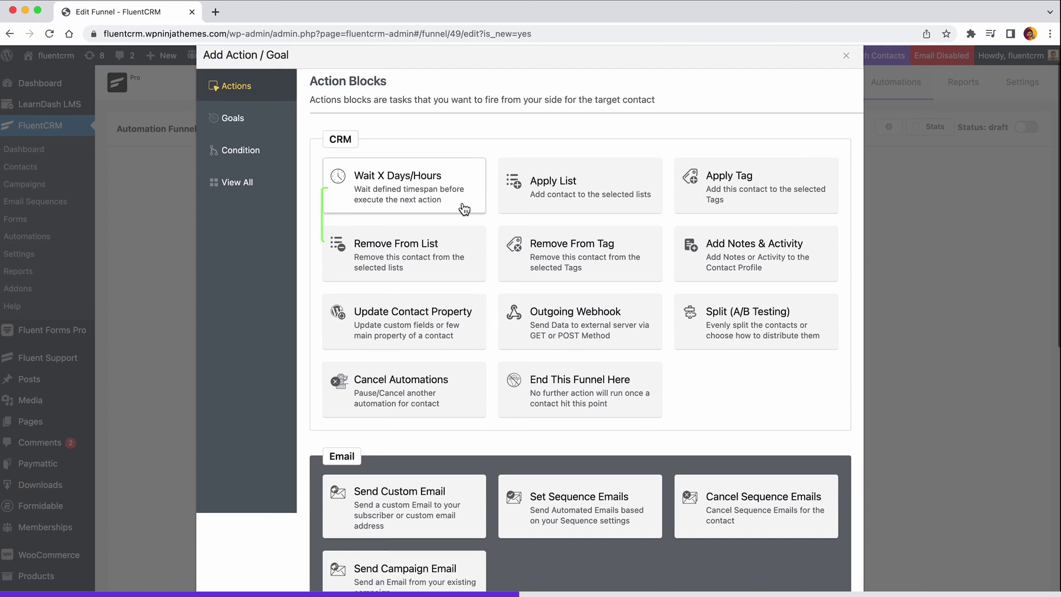
{"action": "scroll", "coordinate": [462, 339], "scroll_direction": "down", "scroll_amount": 6}
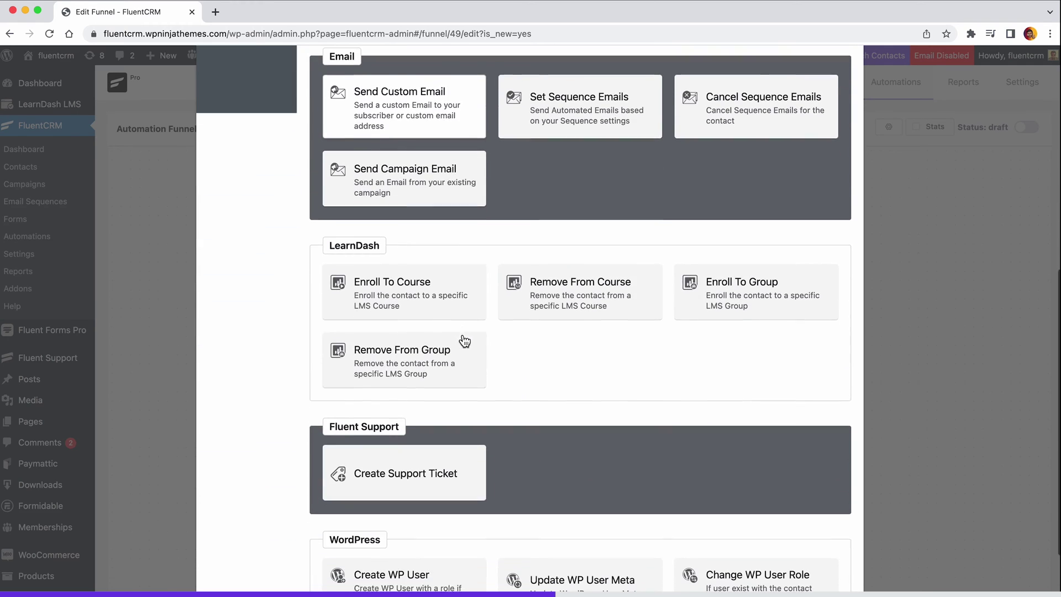
{"action": "scroll", "coordinate": [462, 306], "scroll_direction": "down", "scroll_amount": 2}
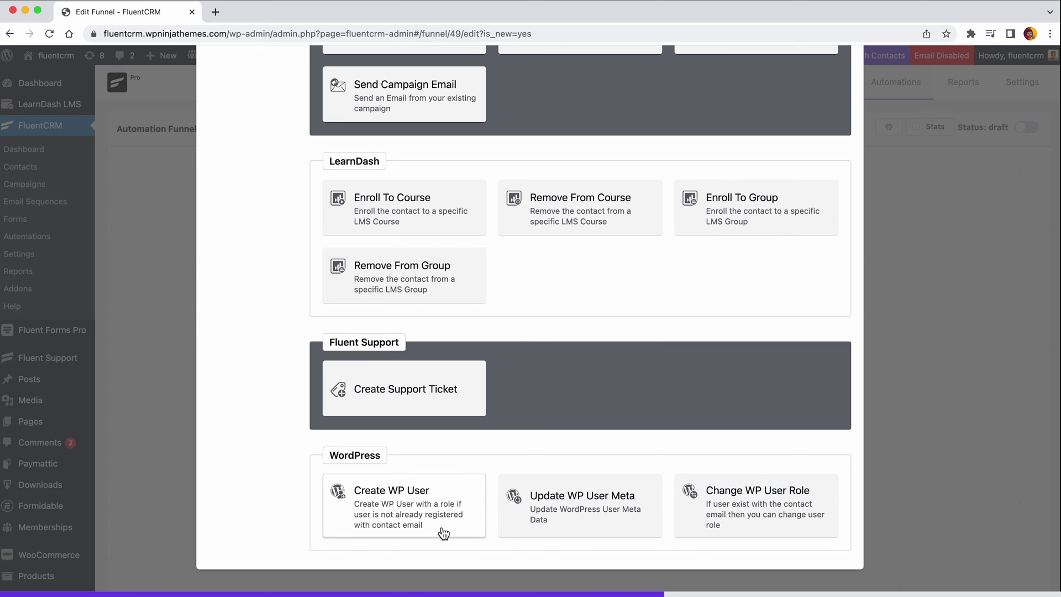
{"action": "scroll", "coordinate": [444, 532], "scroll_direction": "up", "scroll_amount": 9}
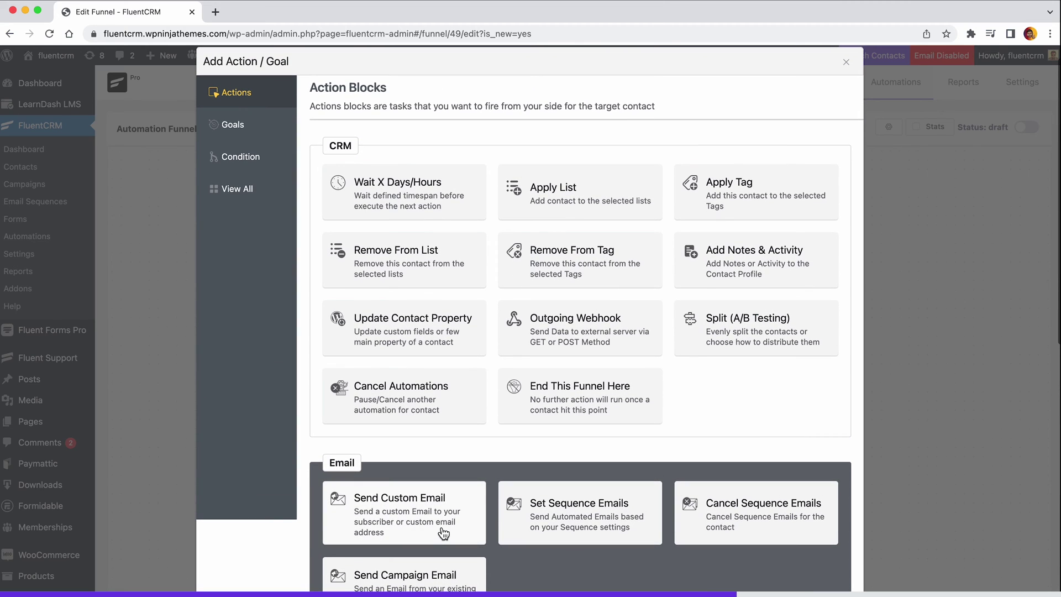
{"action": "left_click", "coordinate": [612, 199]}
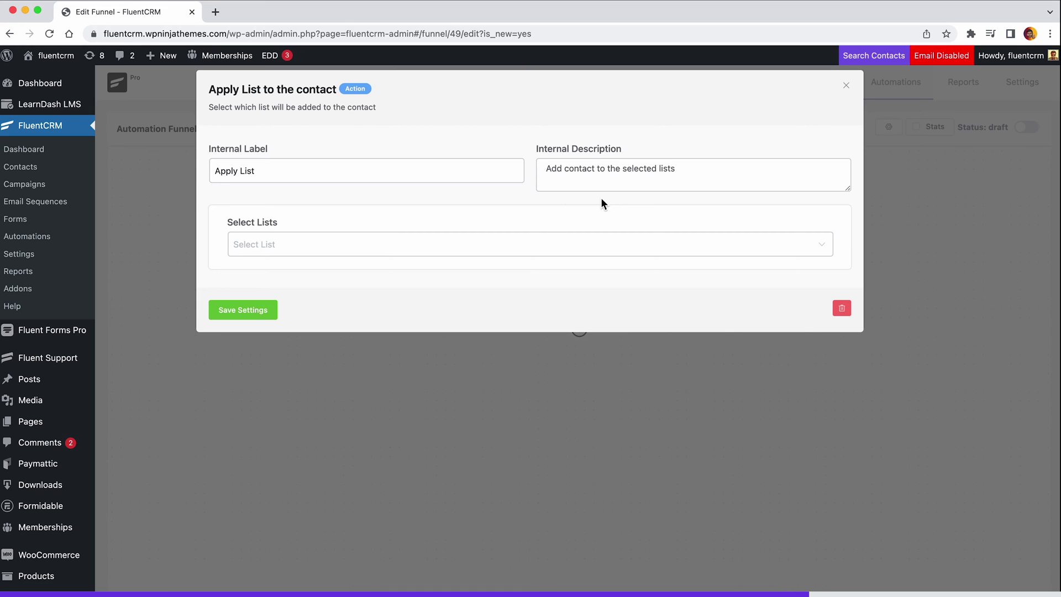
- Rename the step's Internal Label to 'Contact List'
{"action": "triple_click", "coordinate": [481, 171]}
{"action": "type", "text": "Contact List"}
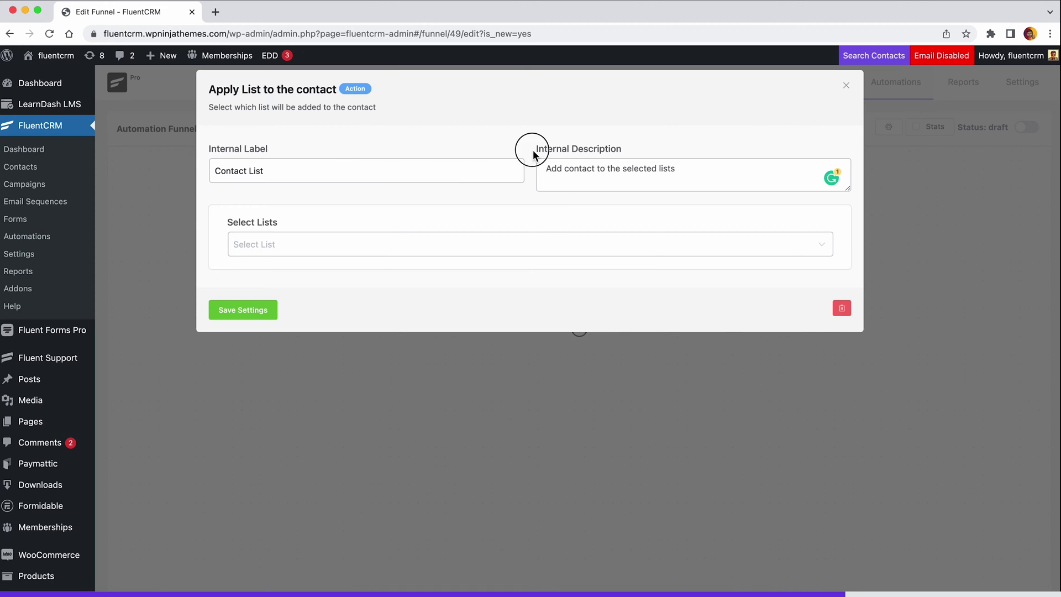
{"action": "left_click_drag", "start_coordinate": [528, 150], "coordinate": [628, 146]}
{"action": "left_click", "coordinate": [631, 152]}
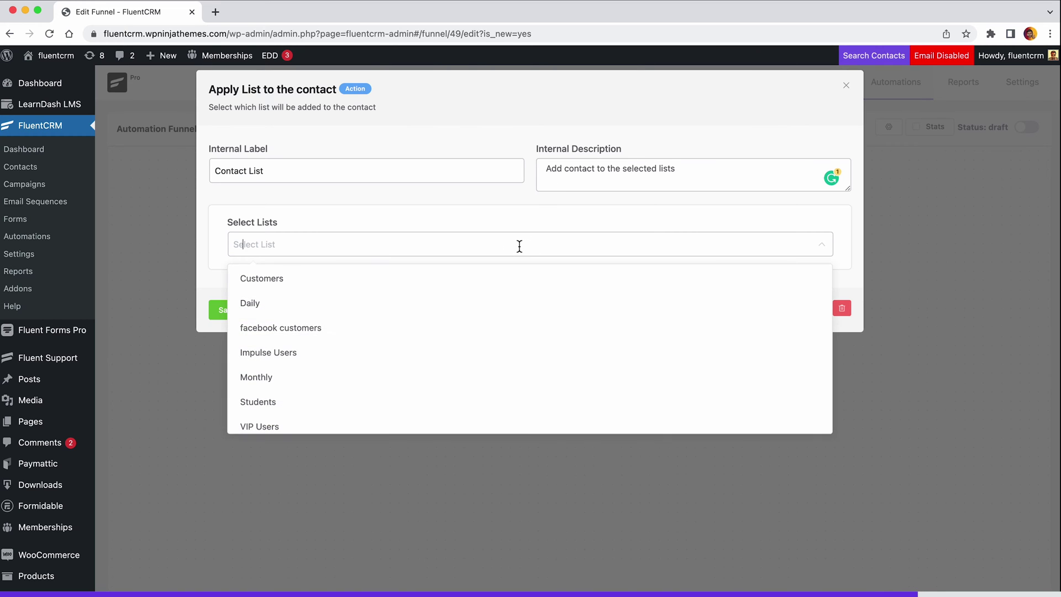
- Select the Impulse Users and Weekly lists and save the step settings
{"action": "left_click", "coordinate": [519, 246]}
{"action": "left_click", "coordinate": [345, 354]}
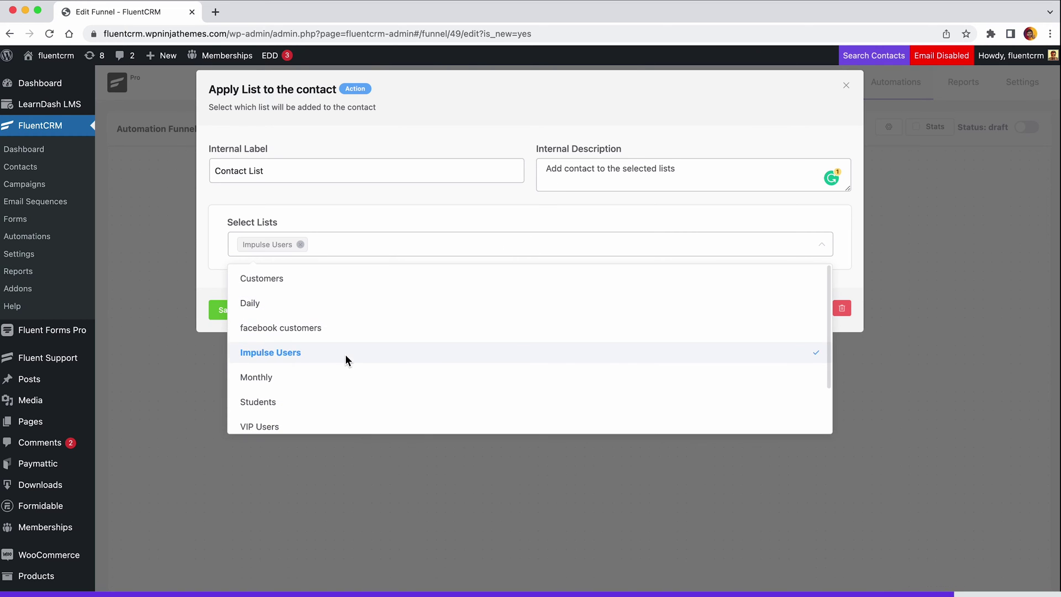
{"action": "left_click", "coordinate": [303, 391]}
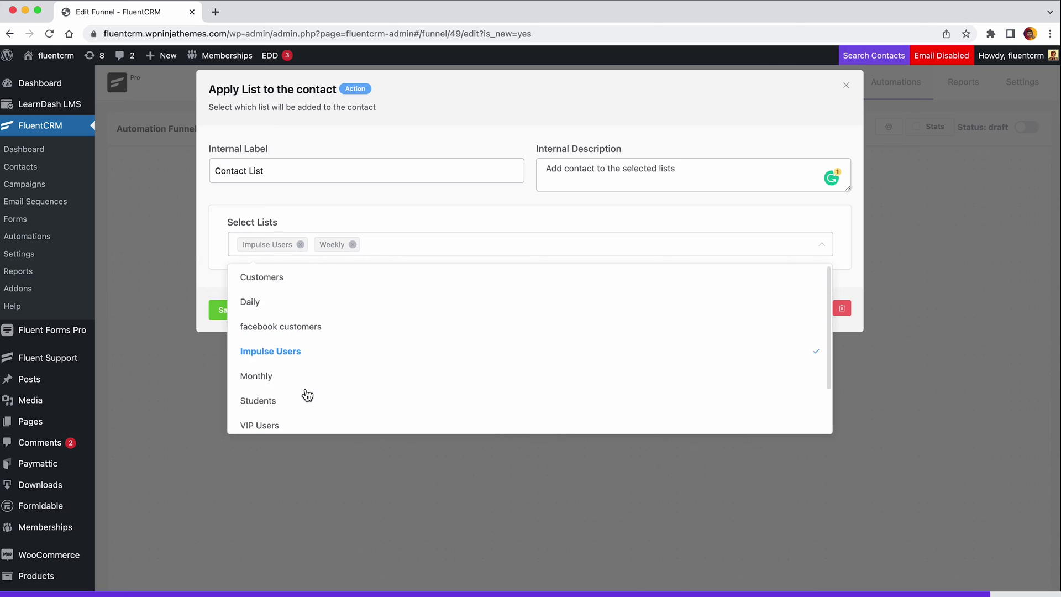
{"action": "left_click", "coordinate": [485, 228]}
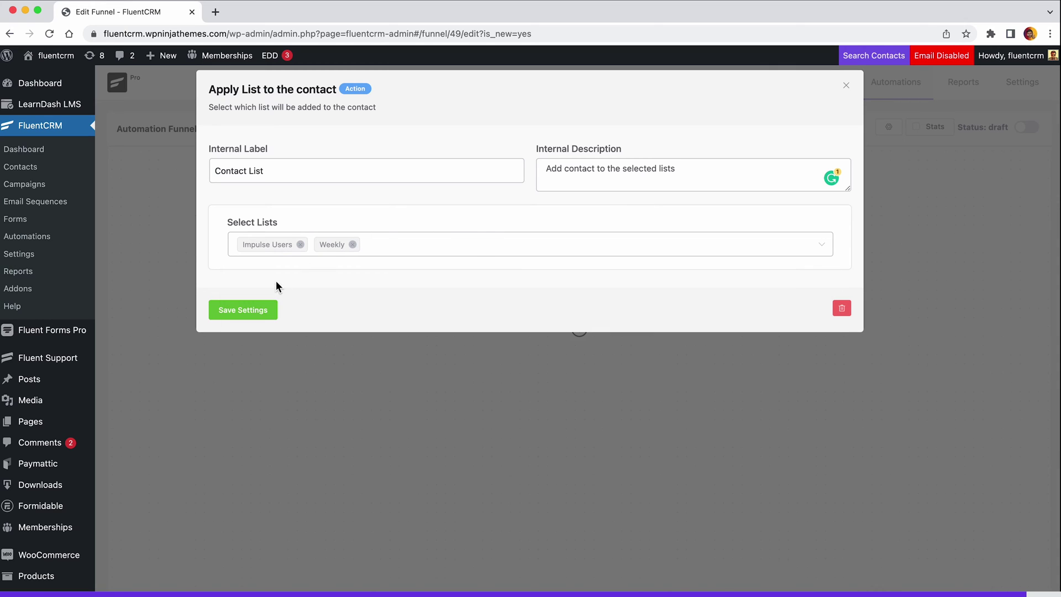
{"action": "left_click", "coordinate": [260, 308]}
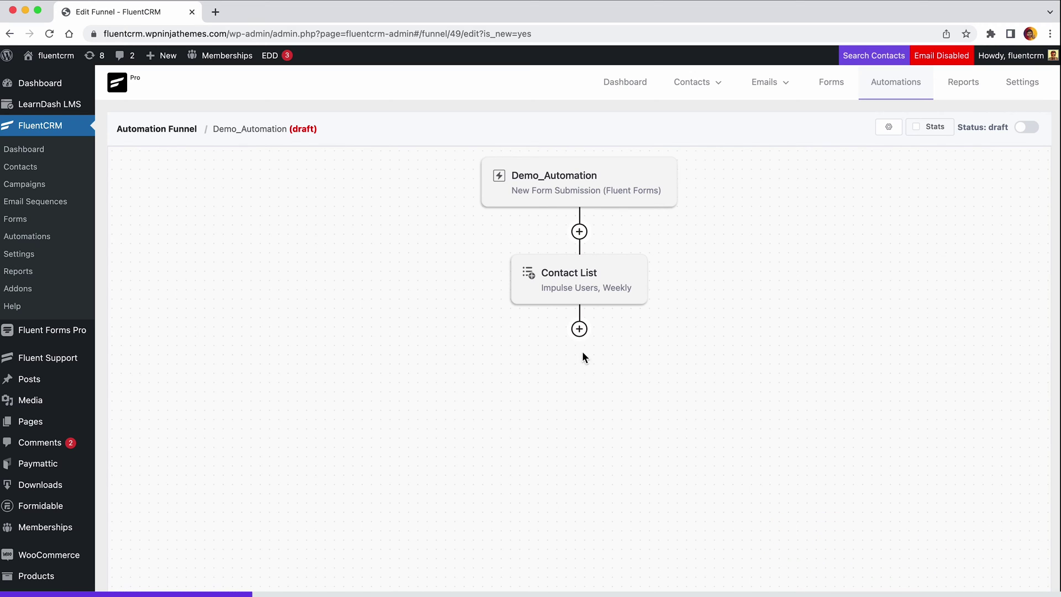
- Add a Wait X Days/Hours step after Contact List, initially set to 2 days
{"action": "mouse_move", "coordinate": [582, 338]}
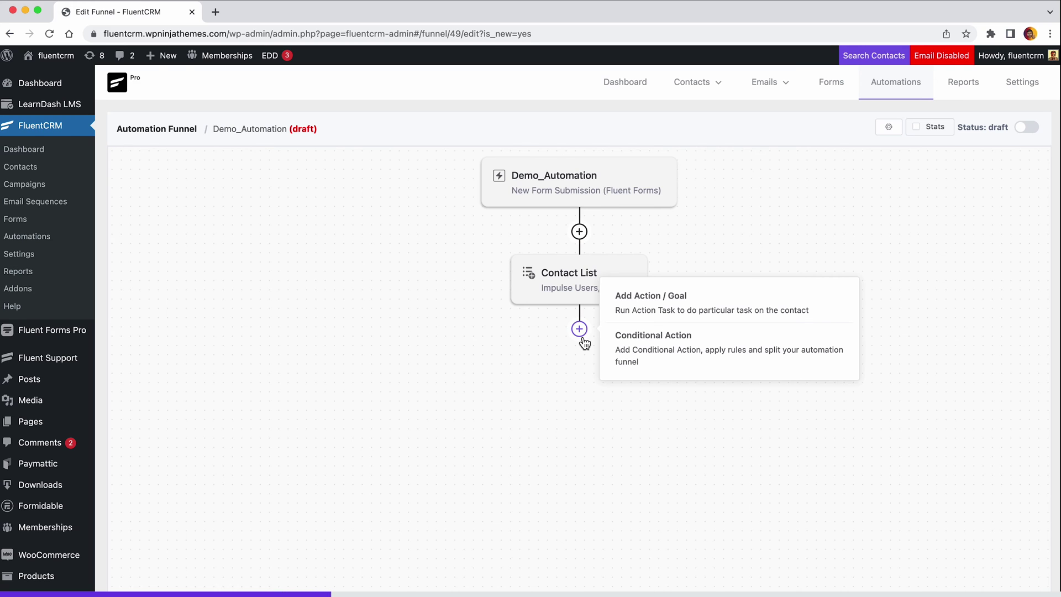
{"action": "left_click", "coordinate": [580, 330]}
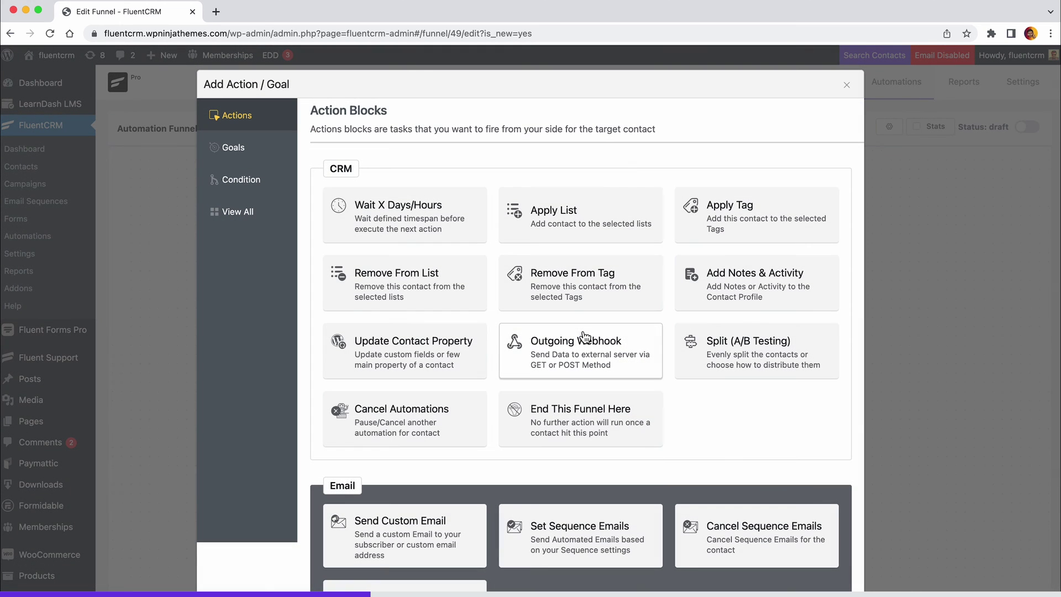
{"action": "left_click", "coordinate": [439, 218]}
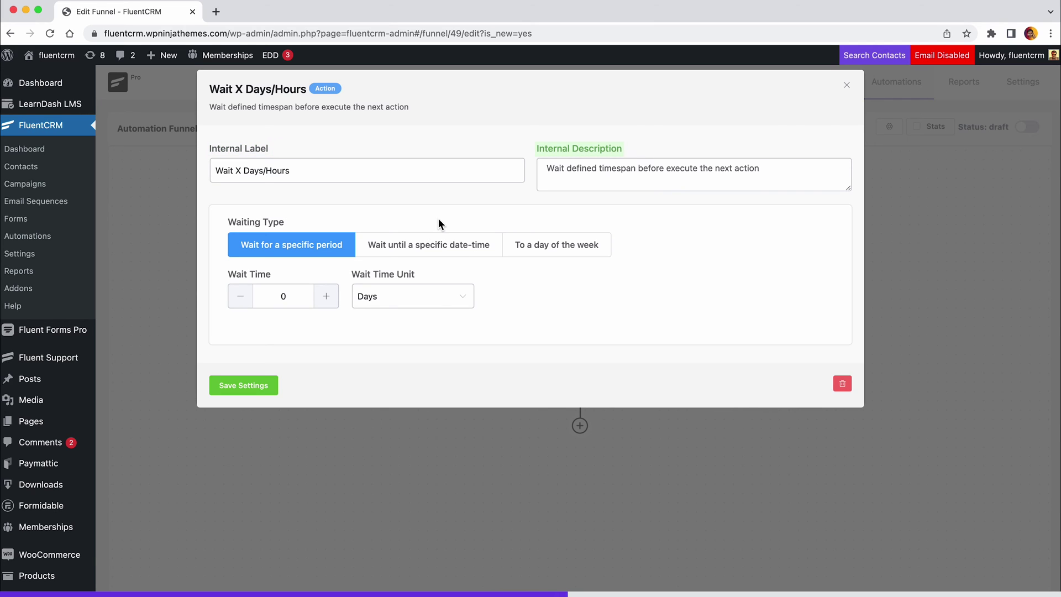
{"action": "left_click", "coordinate": [452, 307]}
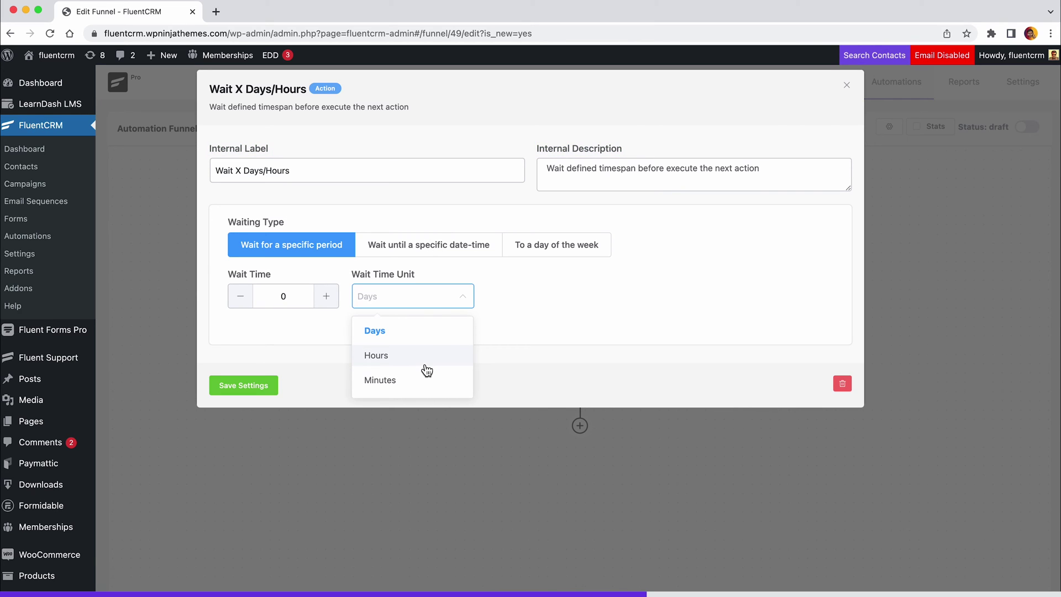
{"action": "left_click", "coordinate": [425, 340]}
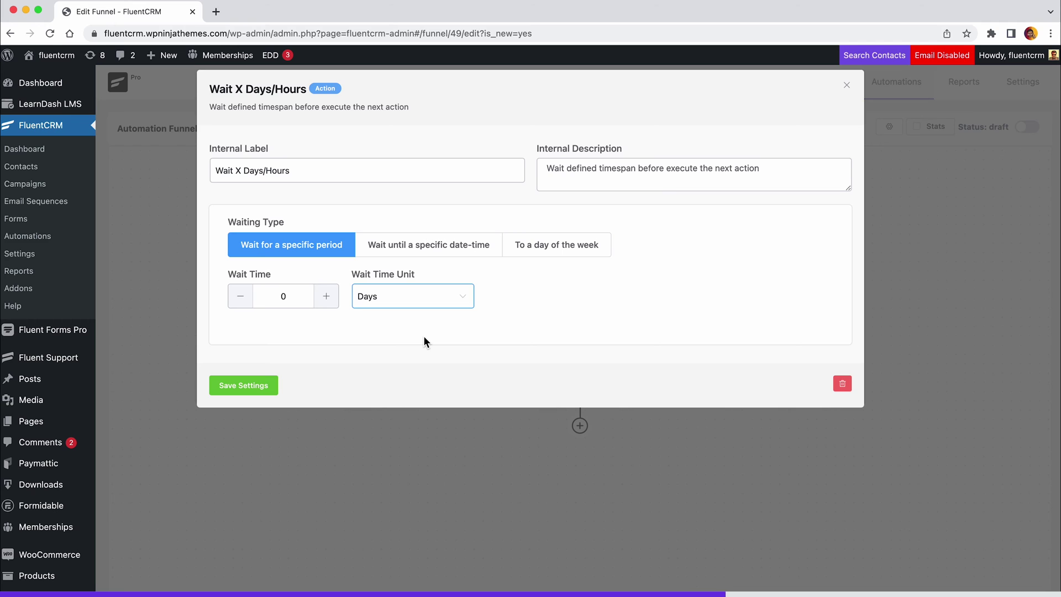
{"action": "left_click", "coordinate": [333, 303]}
{"action": "left_click", "coordinate": [332, 303]}
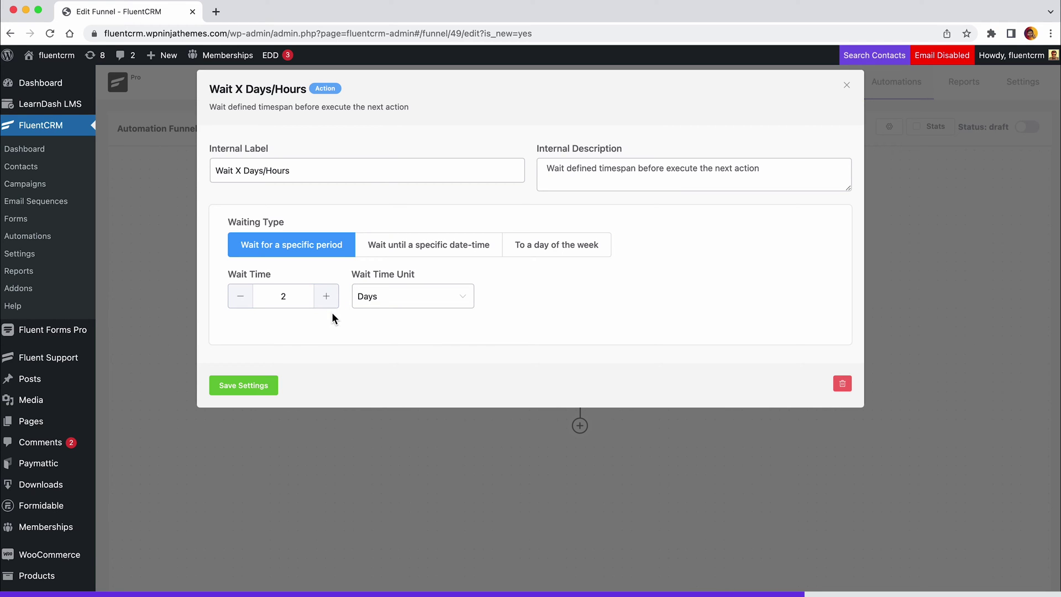
- Change the wait to the next Tuesday or Wednesday, save it, and start another step
{"action": "left_click", "coordinate": [466, 257]}
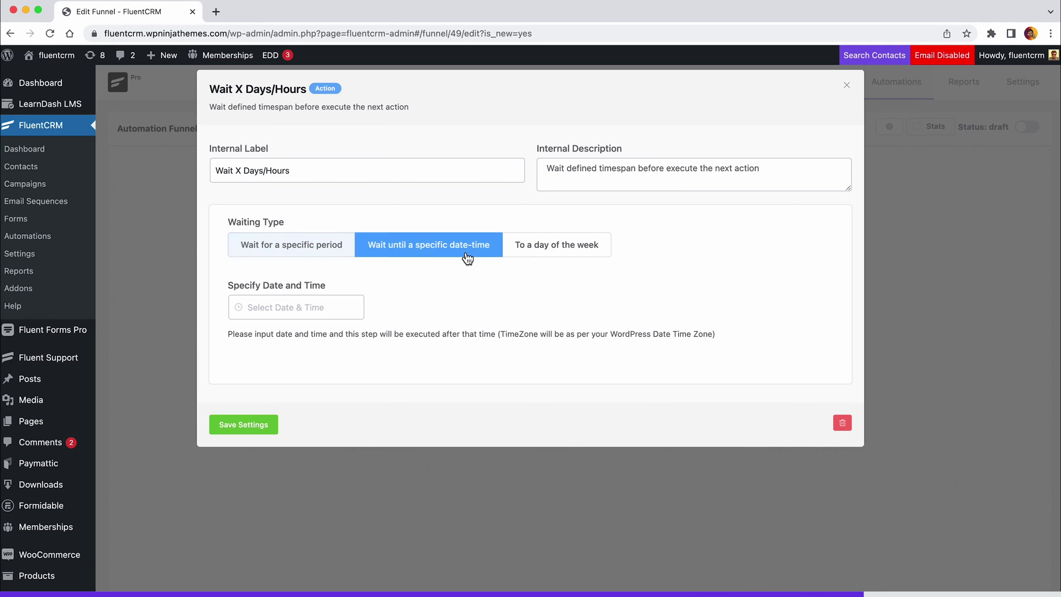
{"action": "left_click", "coordinate": [330, 307]}
{"action": "left_click", "coordinate": [407, 292]}
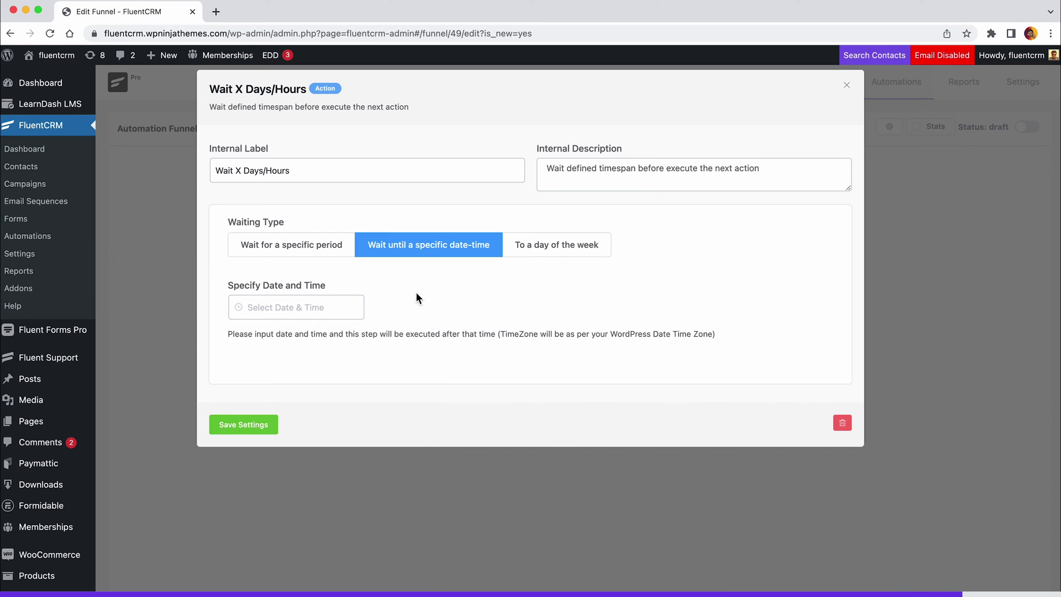
{"action": "left_click", "coordinate": [544, 252]}
{"action": "left_click", "coordinate": [284, 309]}
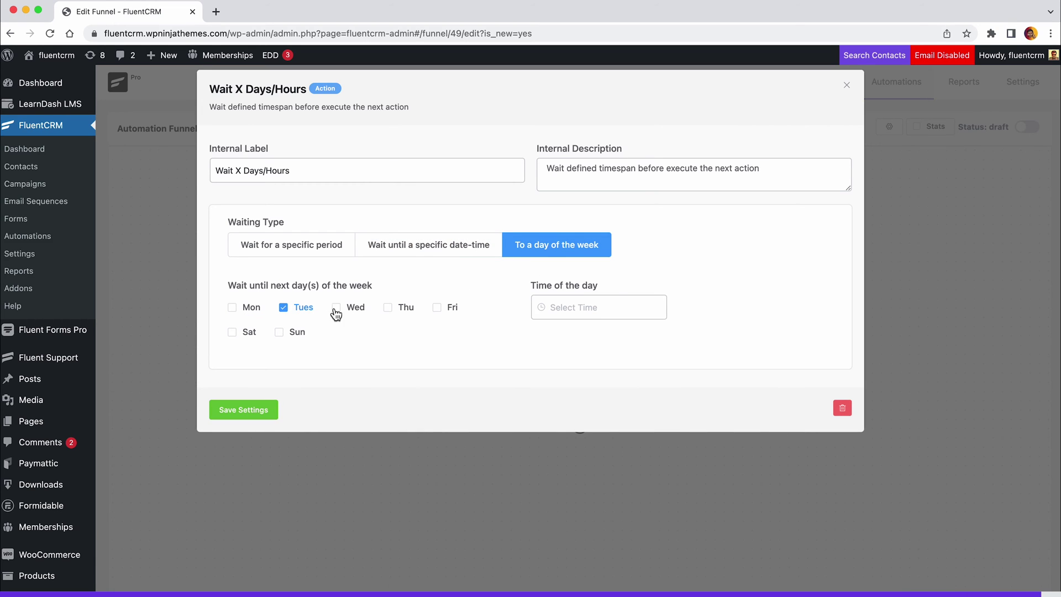
{"action": "left_click", "coordinate": [337, 308]}
{"action": "left_click", "coordinate": [245, 410]}
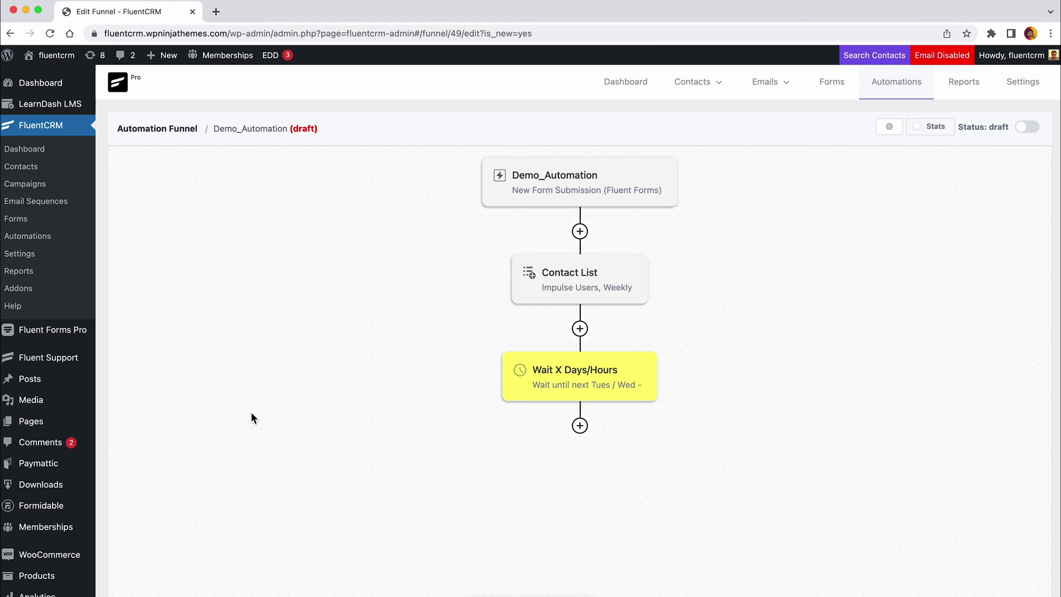
{"action": "left_click", "coordinate": [580, 425]}
- Add a Send Custom Email step labelled 'Thank you email'
{"action": "left_click", "coordinate": [630, 391]}
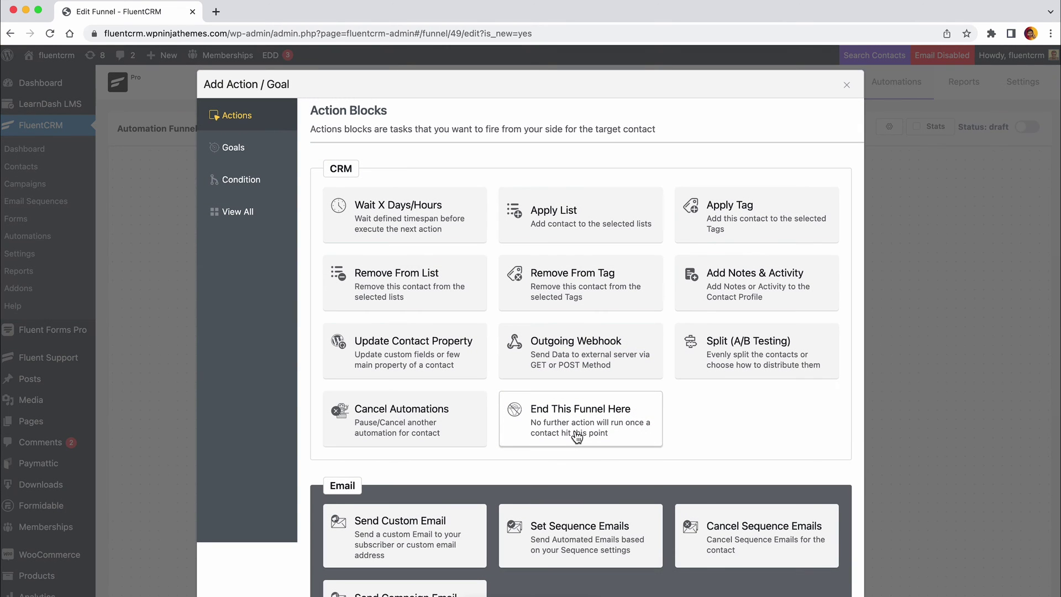
{"action": "scroll", "coordinate": [577, 437], "scroll_direction": "down", "scroll_amount": 6}
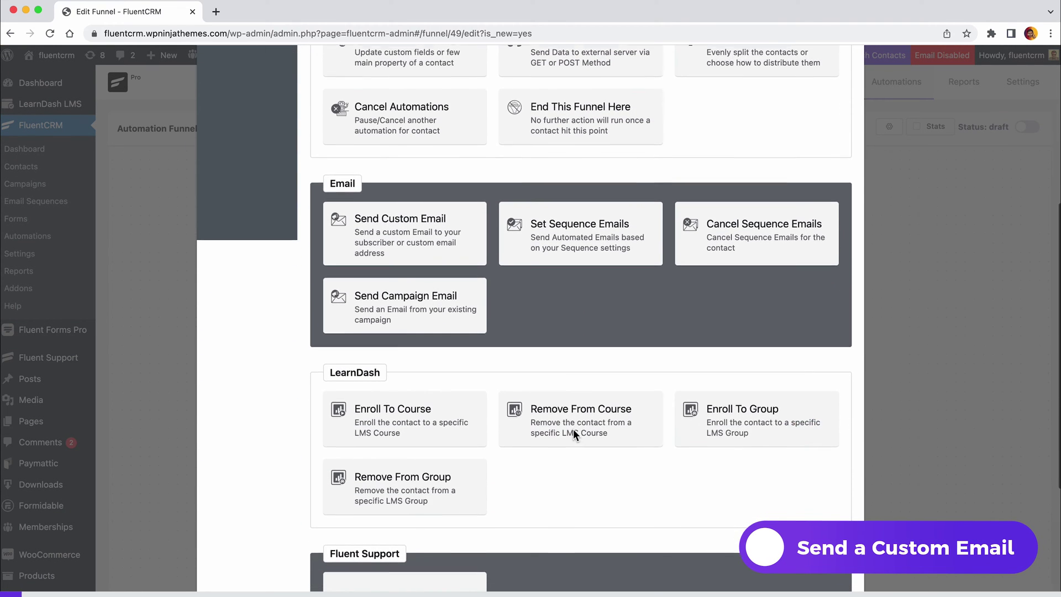
{"action": "left_click", "coordinate": [468, 234]}
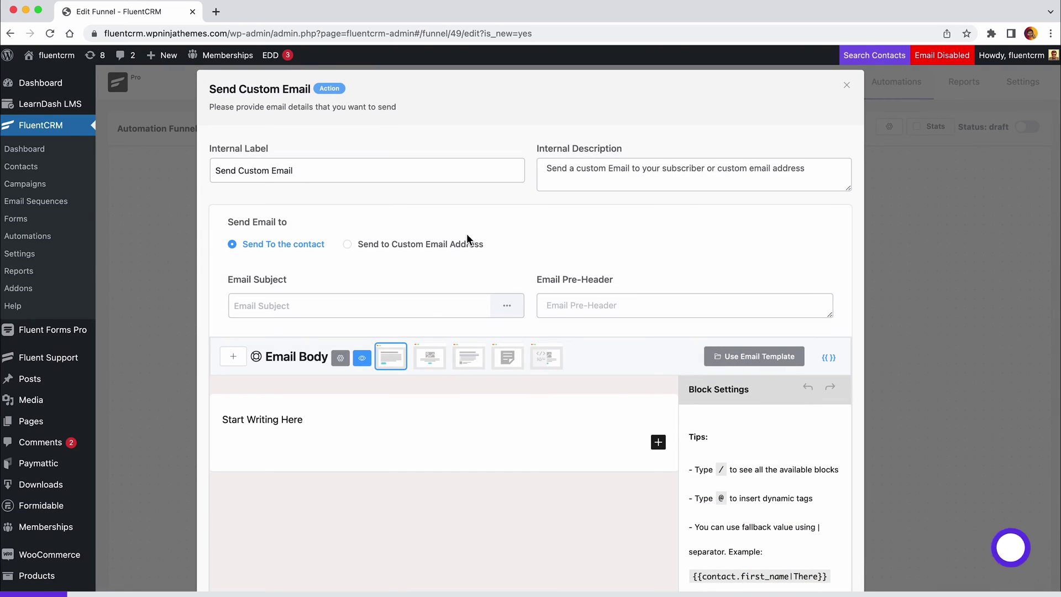
{"action": "triple_click", "coordinate": [398, 172]}
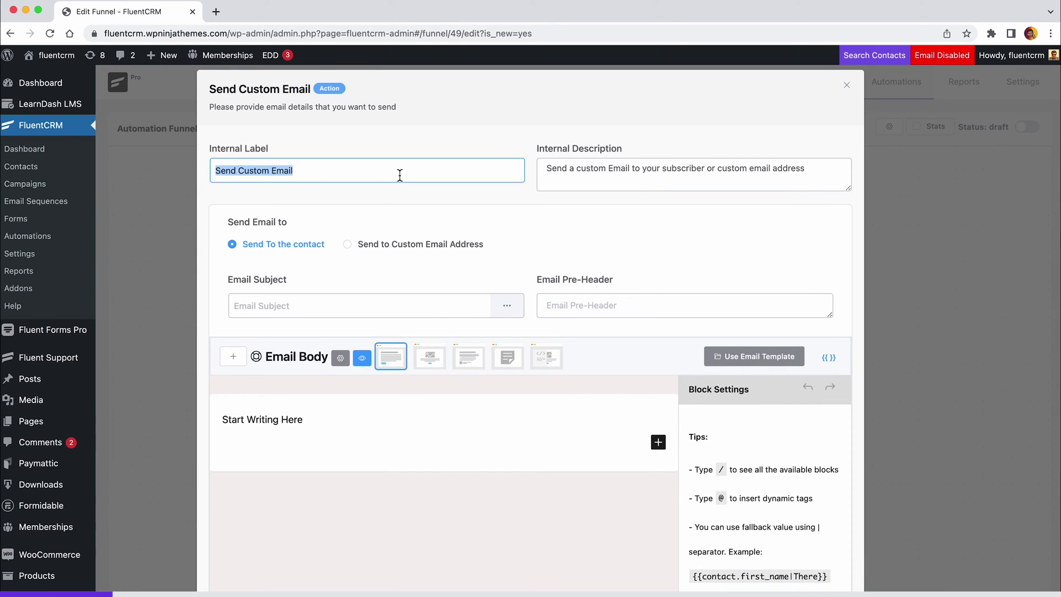
{"action": "type", "text": "Thank you email"}
- Paste the prepared thank-you message into the email body and save the step
{"action": "left_click_drag", "start_coordinate": [224, 276], "coordinate": [308, 279]}
{"action": "left_click_drag", "start_coordinate": [539, 280], "coordinate": [619, 279]}
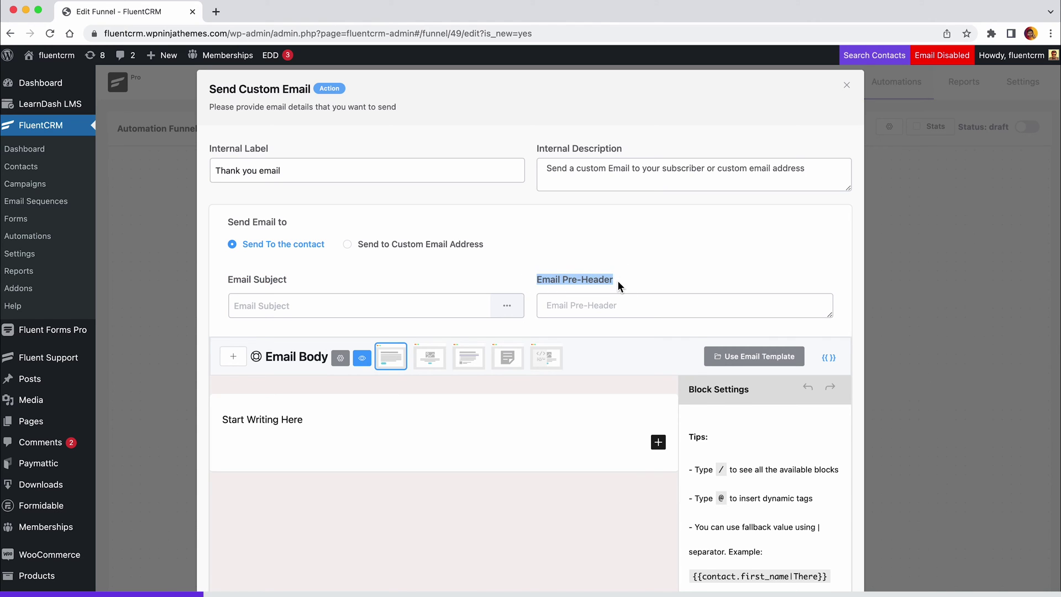
{"action": "scroll", "coordinate": [614, 282], "scroll_direction": "down", "scroll_amount": 3}
{"action": "left_click", "coordinate": [580, 265]}
{"action": "type", "text": "Thanks for being awesome! We have received your message and would like to thank you for writing to us. If your inquiry is urgent, please use the telephone number listed below to talk to one of our staff members. Otherwise, we will reply by email as soon as possible. Talk to you soon"}
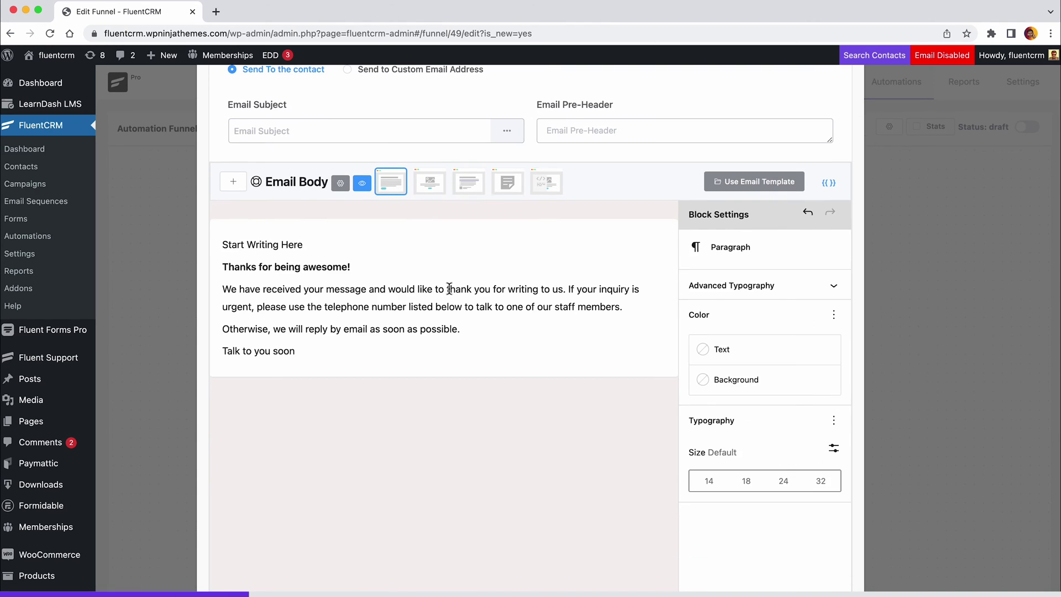
{"action": "scroll", "coordinate": [450, 288], "scroll_direction": "down", "scroll_amount": 5}
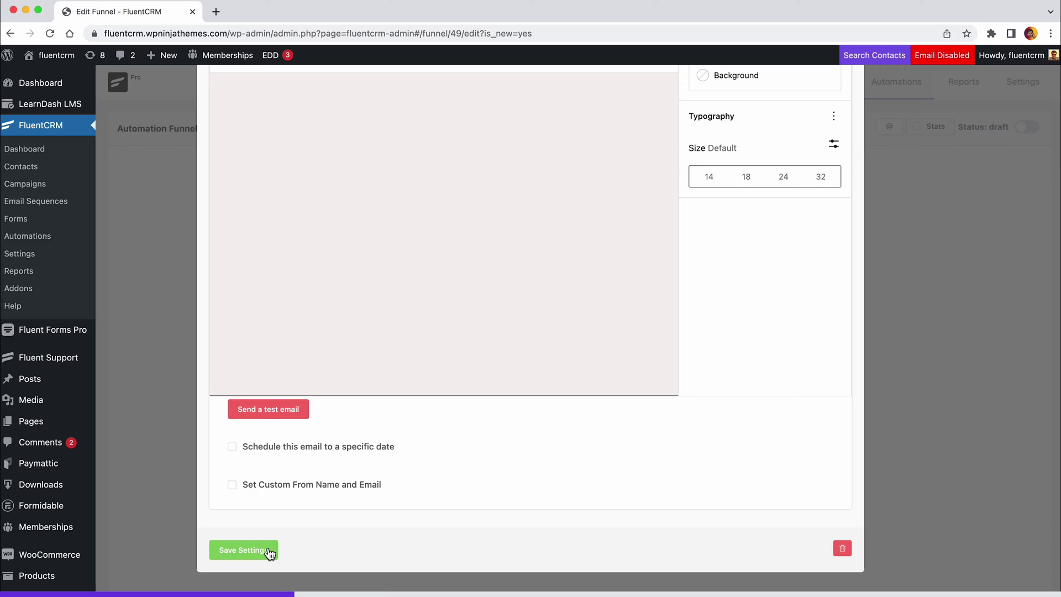
{"action": "left_click", "coordinate": [269, 552]}
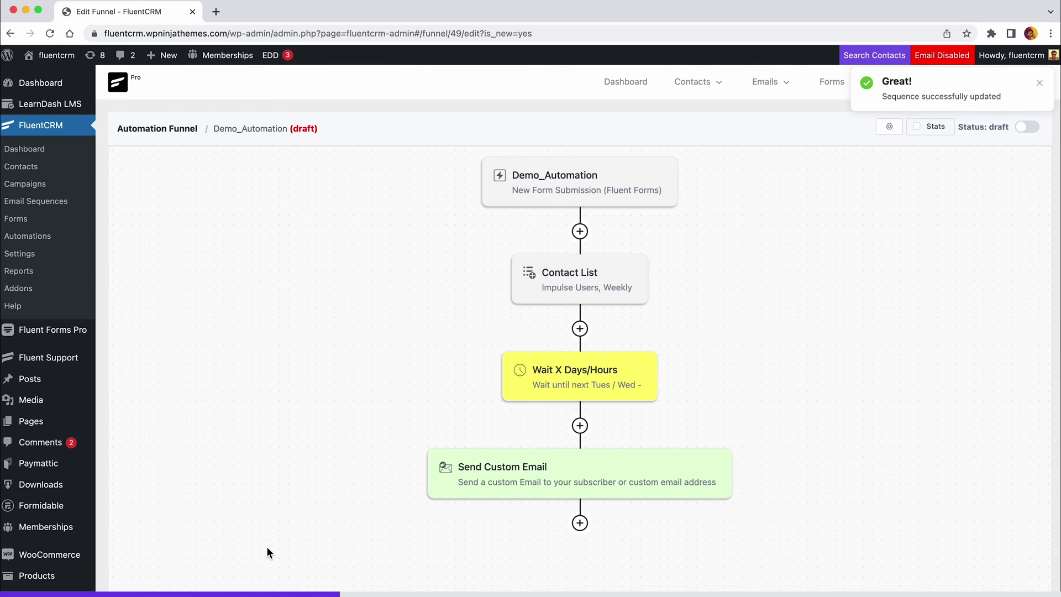
- Add a Wait X Days/Hours step of 1 hour after the Thank you email and save it
{"action": "left_click", "coordinate": [580, 524]}
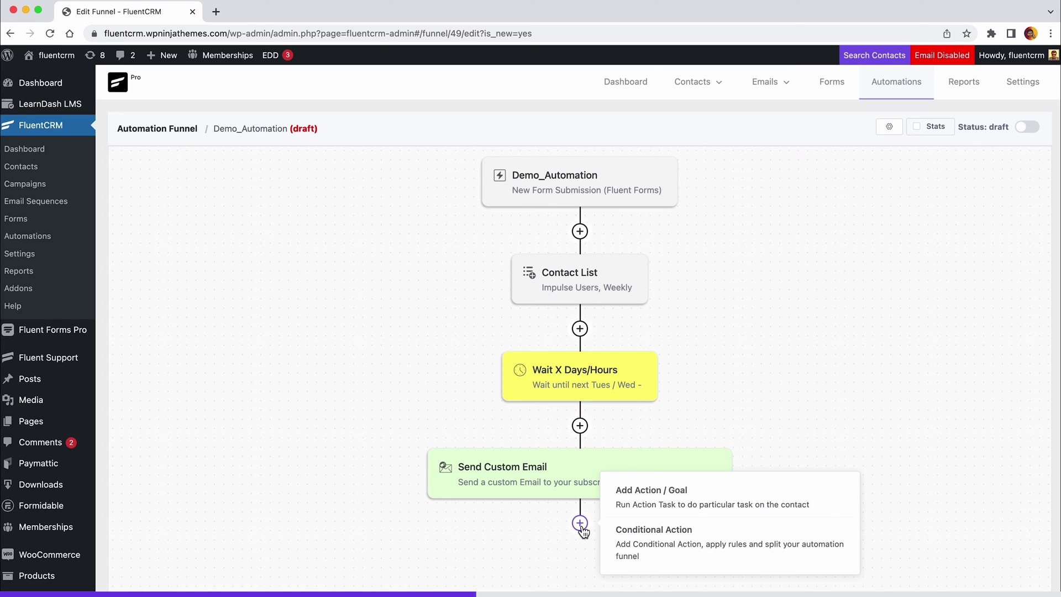
{"action": "left_click", "coordinate": [619, 495]}
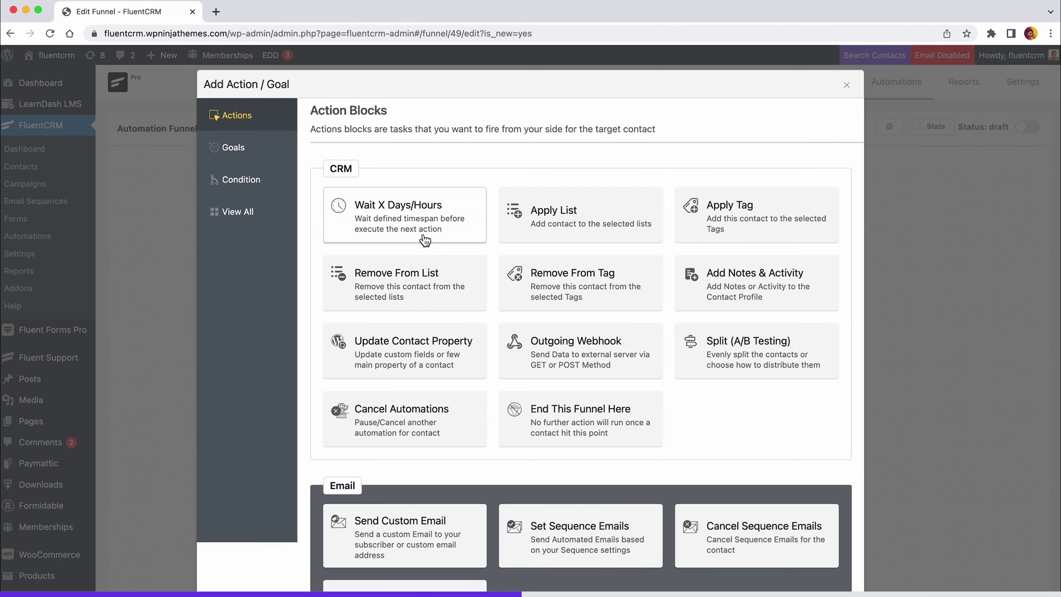
{"action": "left_click", "coordinate": [424, 239]}
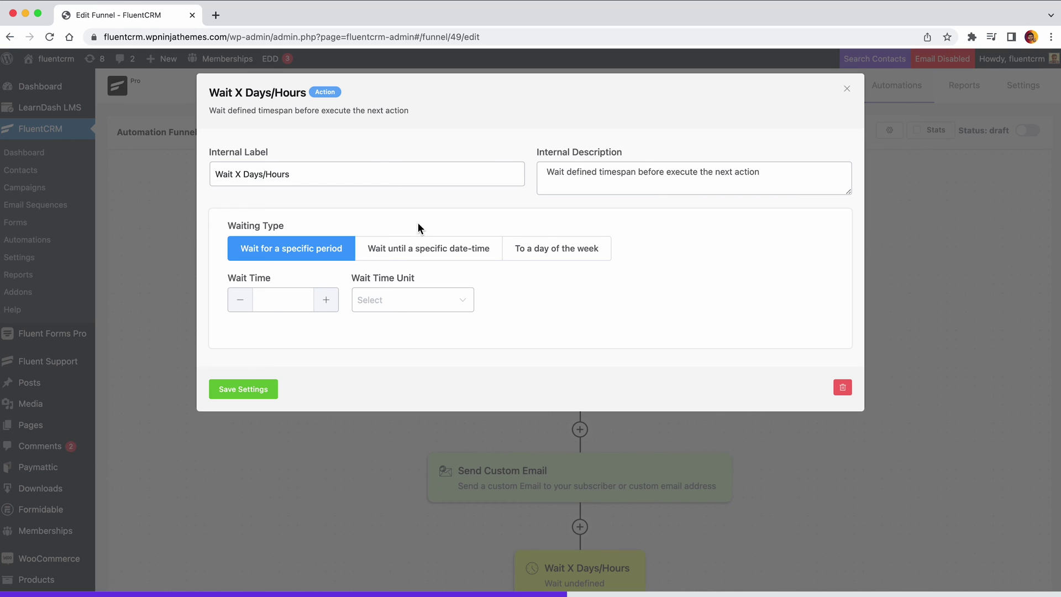
{"action": "left_click", "coordinate": [327, 302]}
{"action": "left_click", "coordinate": [453, 305]}
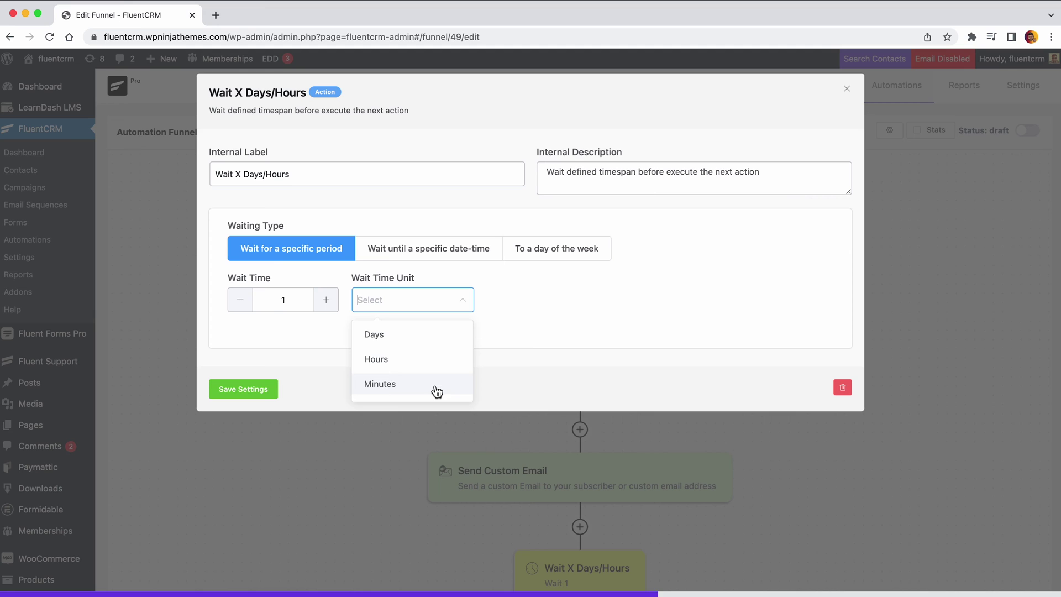
{"action": "left_click", "coordinate": [437, 366]}
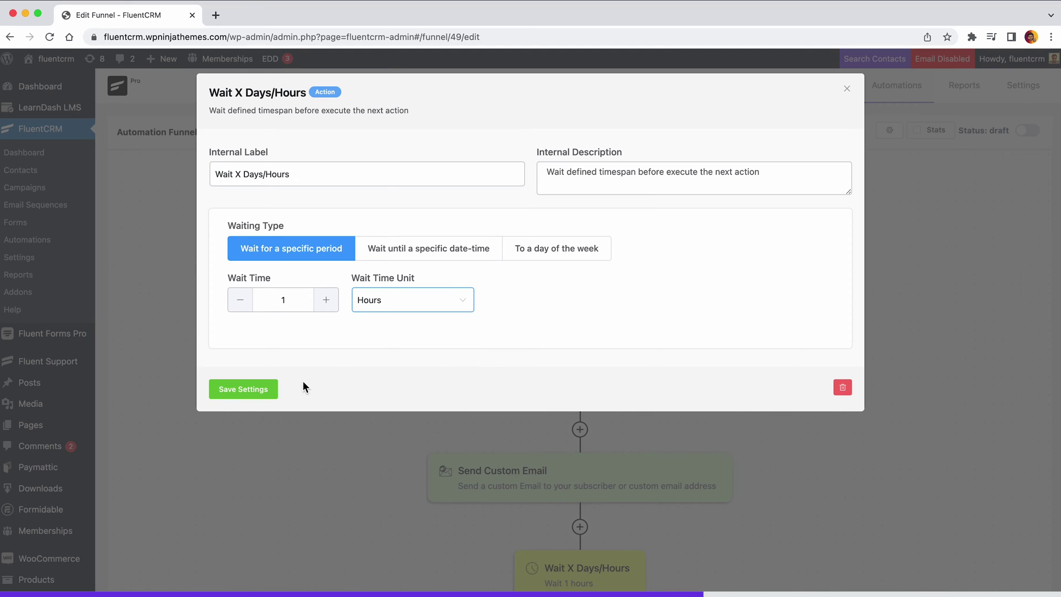
{"action": "left_click", "coordinate": [268, 390]}
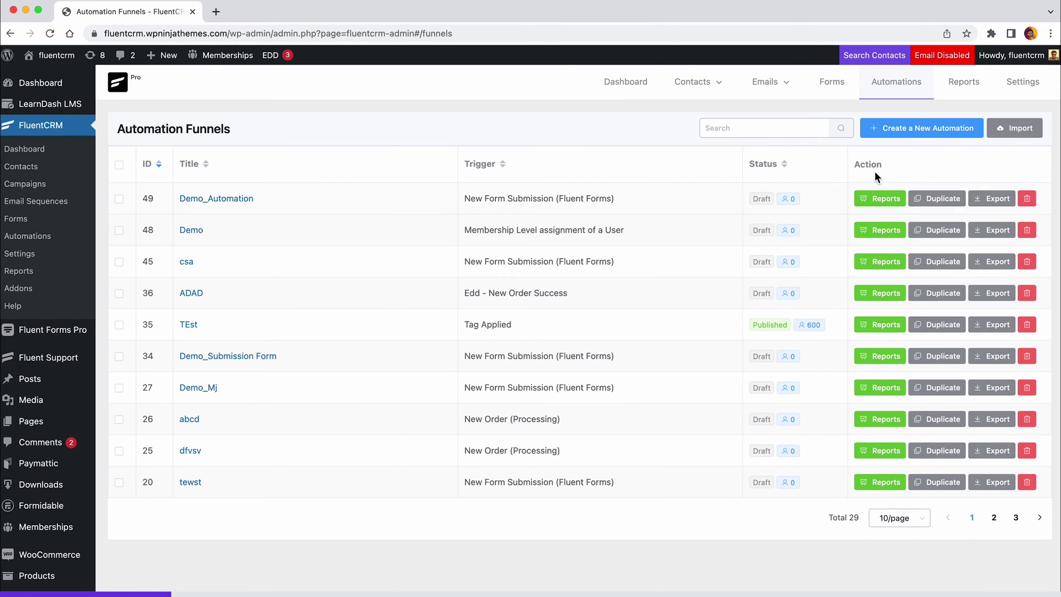
- Create the WooCommerce_Demo automation triggered by WooCommerce New Order (Processing)
{"action": "left_click", "coordinate": [904, 130]}
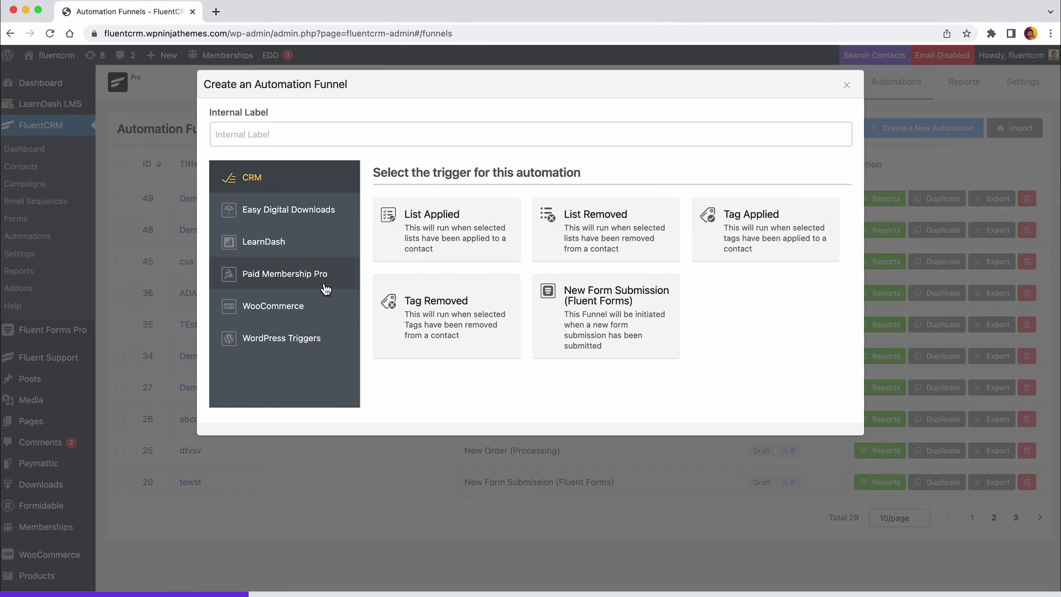
{"action": "left_click", "coordinate": [313, 304]}
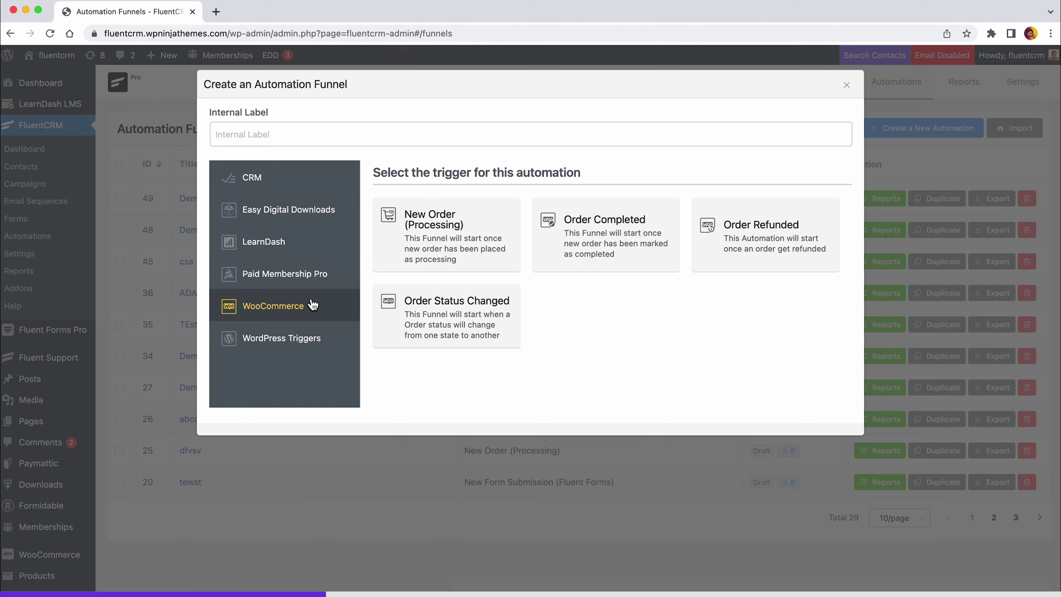
{"action": "left_click", "coordinate": [393, 257]}
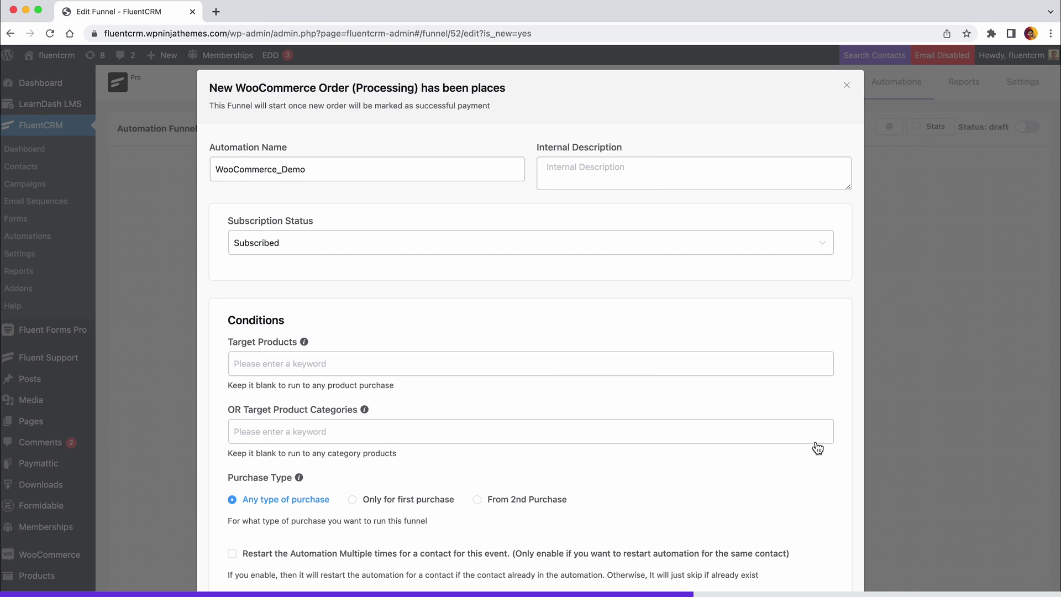
{"action": "scroll", "coordinate": [817, 447], "scroll_direction": "down", "scroll_amount": 3}
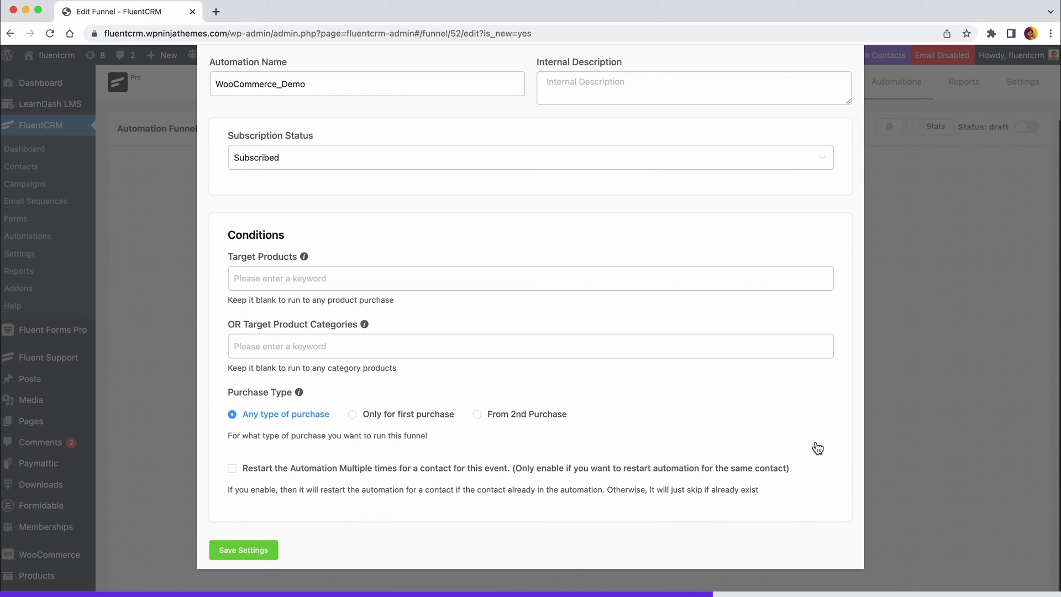
- Save the order trigger and add an Apply List step labelled 'Contact List'
{"action": "left_click", "coordinate": [274, 562]}
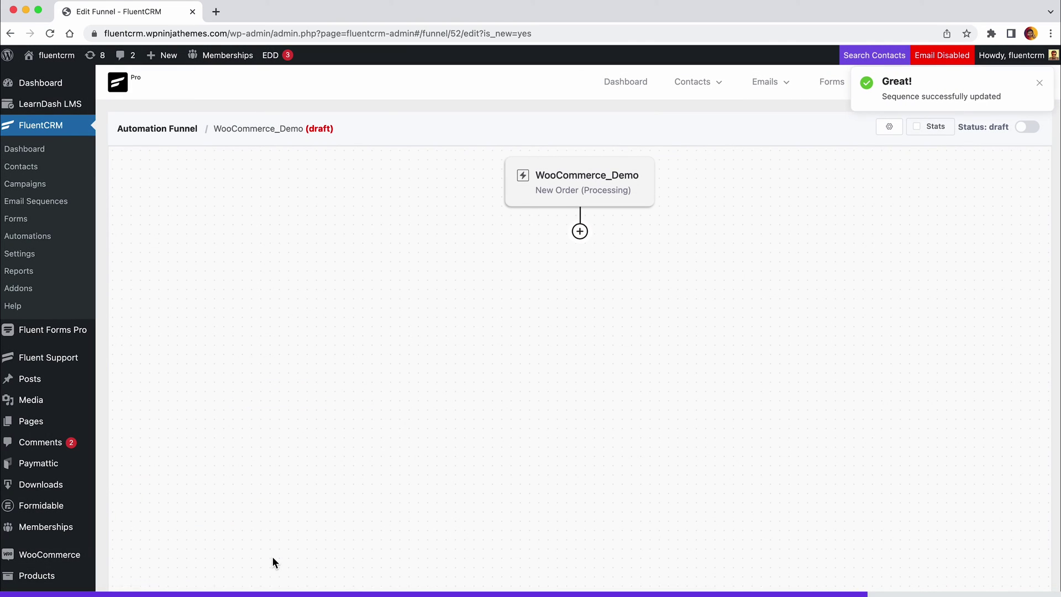
{"action": "left_click", "coordinate": [580, 232]}
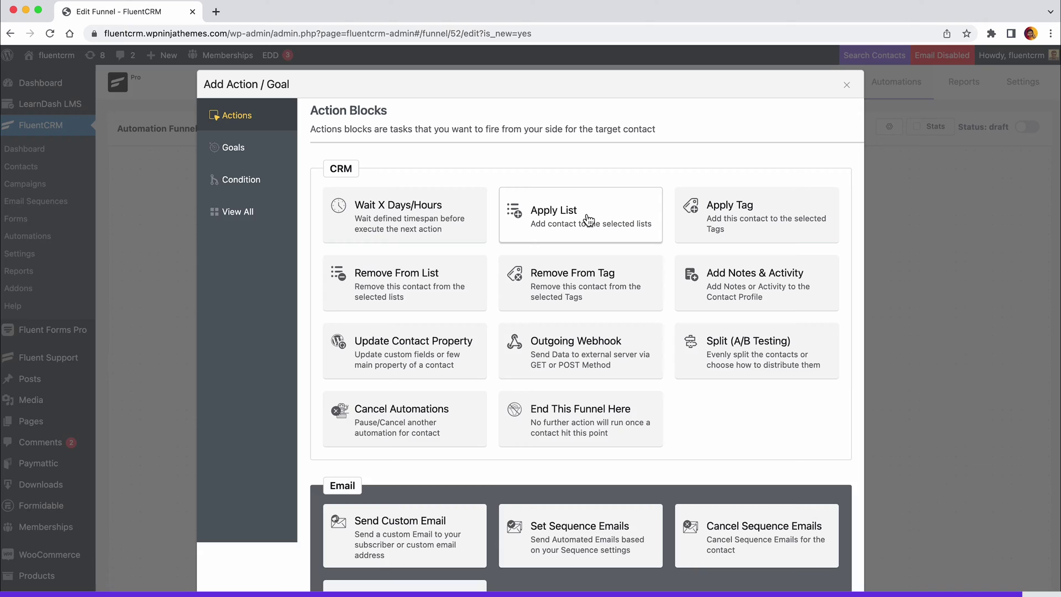
{"action": "left_click", "coordinate": [586, 217]}
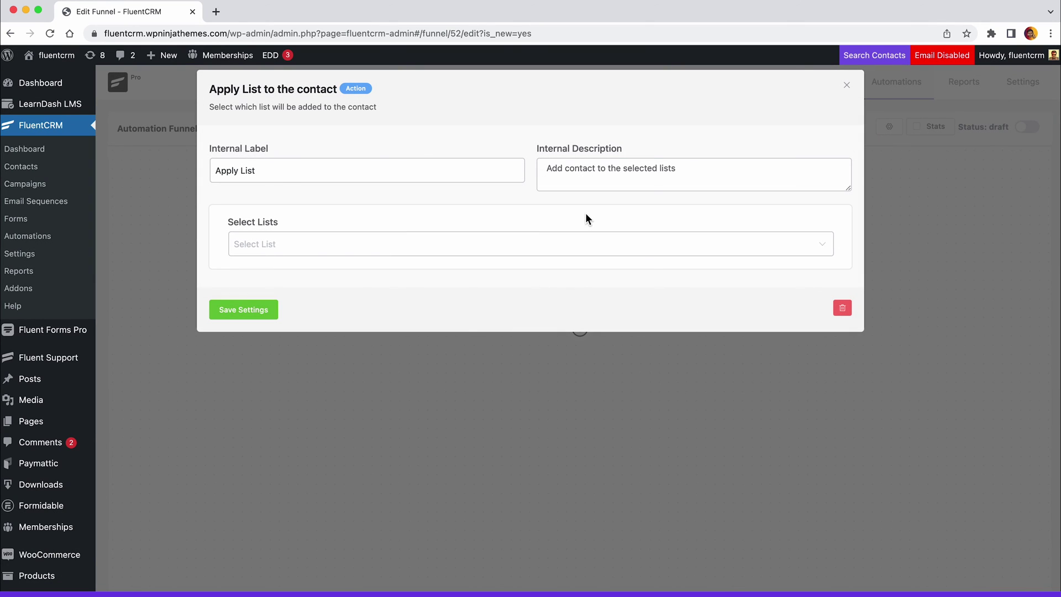
{"action": "triple_click", "coordinate": [504, 170]}
{"action": "type", "text": "Contact List"}
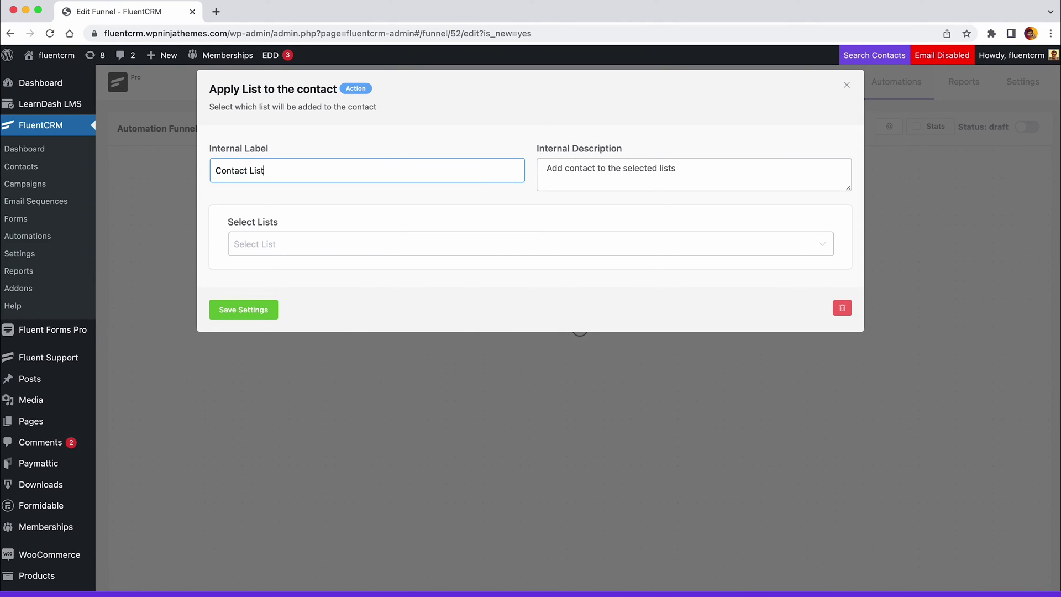
{"action": "left_click_drag", "start_coordinate": [534, 153], "coordinate": [630, 158]}
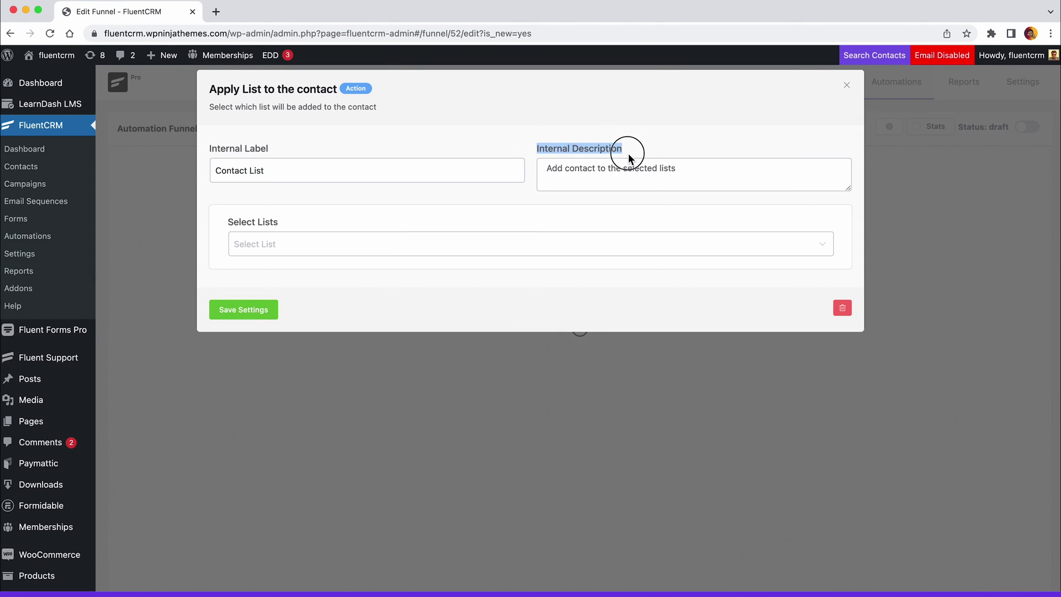
- Select the Impulse Users and Monthly lists and save the Contact List step
{"action": "left_click", "coordinate": [563, 249]}
{"action": "left_click", "coordinate": [475, 354]}
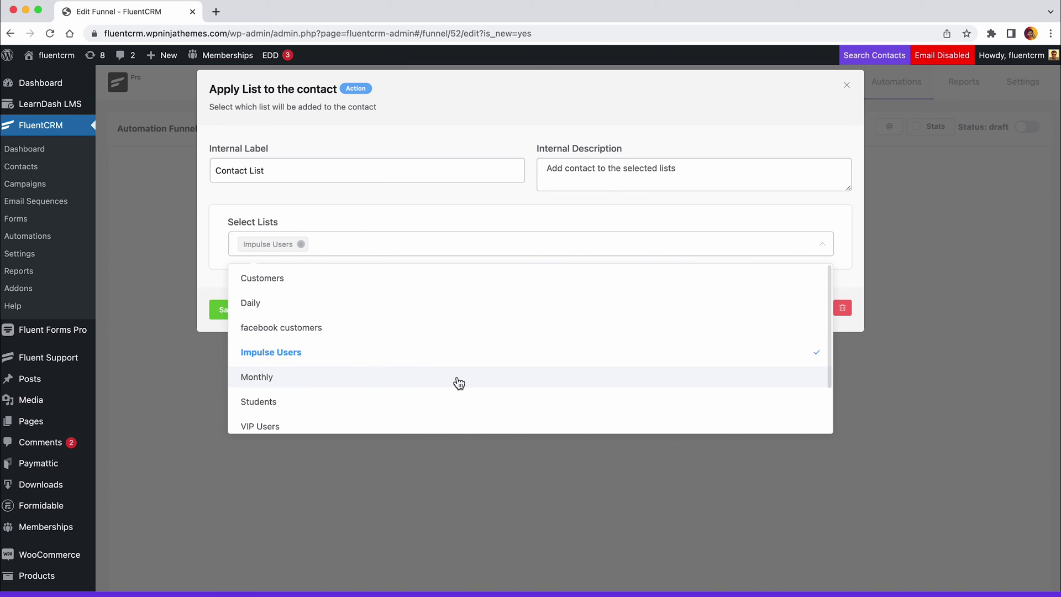
{"action": "left_click", "coordinate": [457, 380]}
{"action": "left_click", "coordinate": [400, 263]}
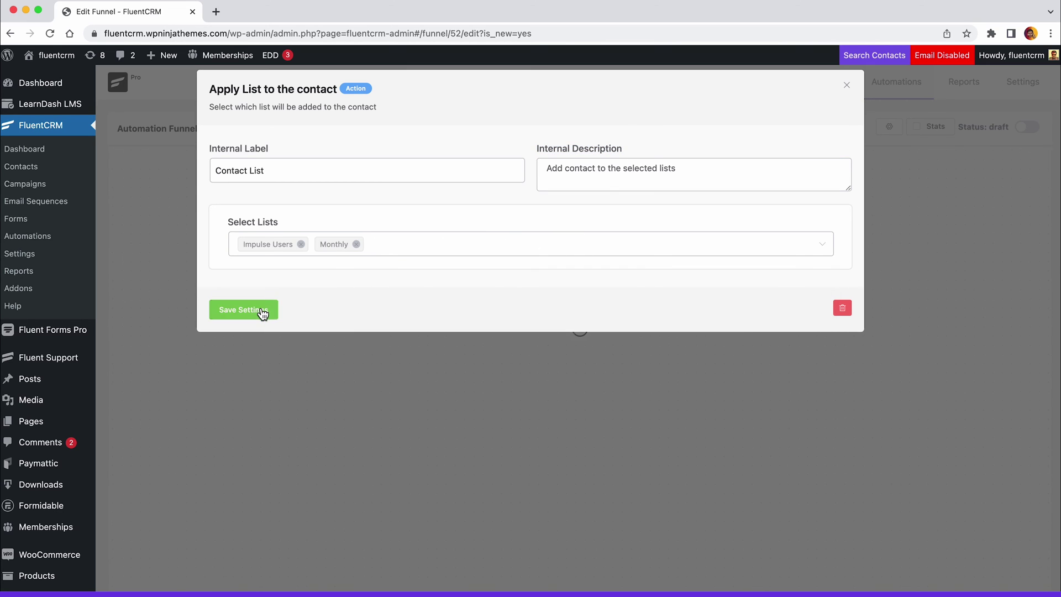
{"action": "left_click", "coordinate": [243, 310]}
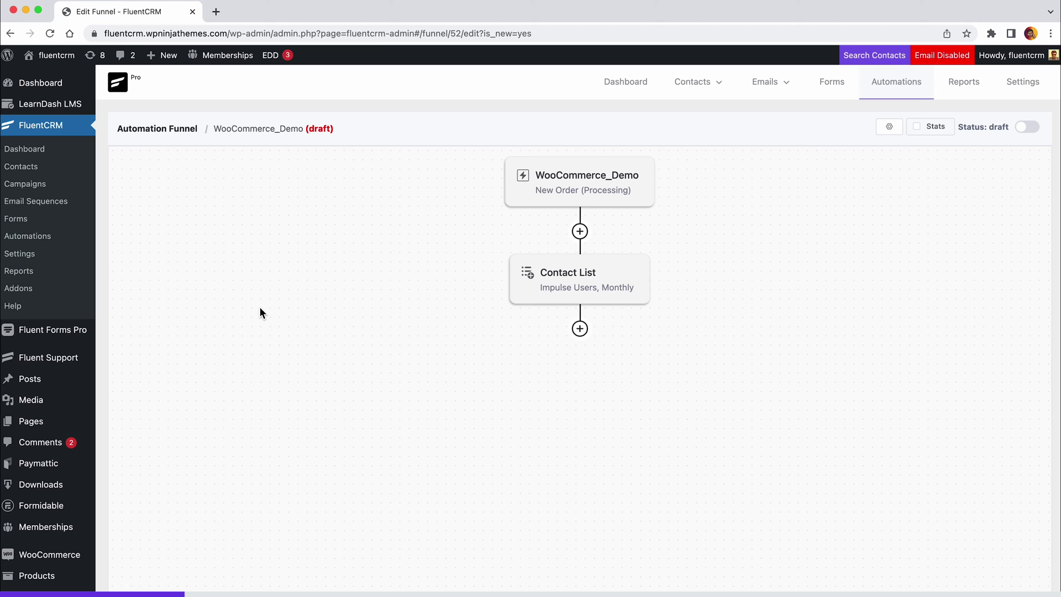
- Add an Add Order Note step beginning 'Hi,' with the contact's full name placeholder
{"action": "left_click", "coordinate": [580, 329]}
{"action": "scroll", "coordinate": [578, 332], "scroll_direction": "down", "scroll_amount": 10}
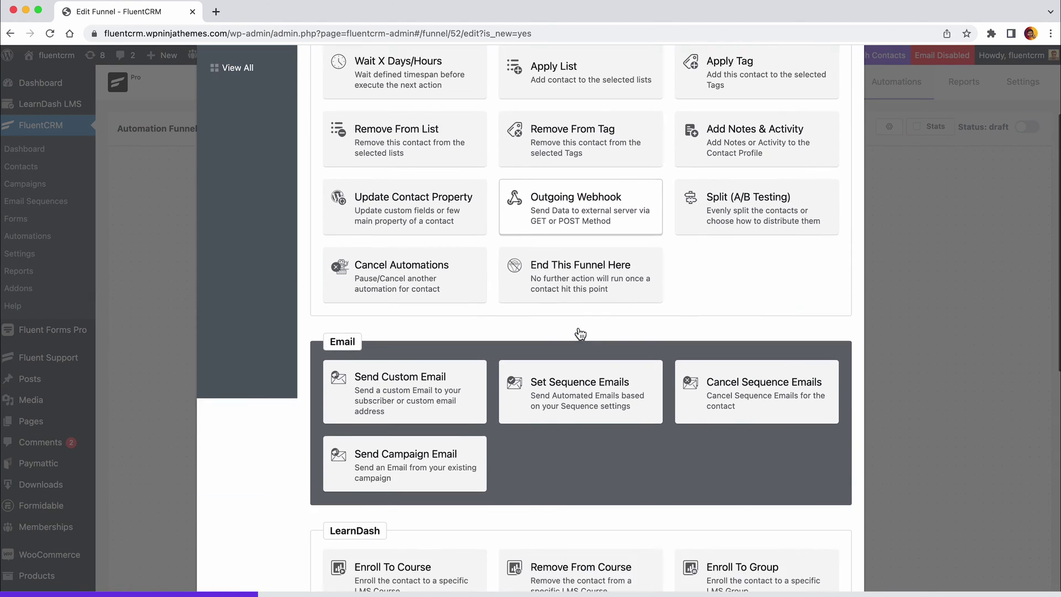
{"action": "left_click", "coordinate": [617, 384]}
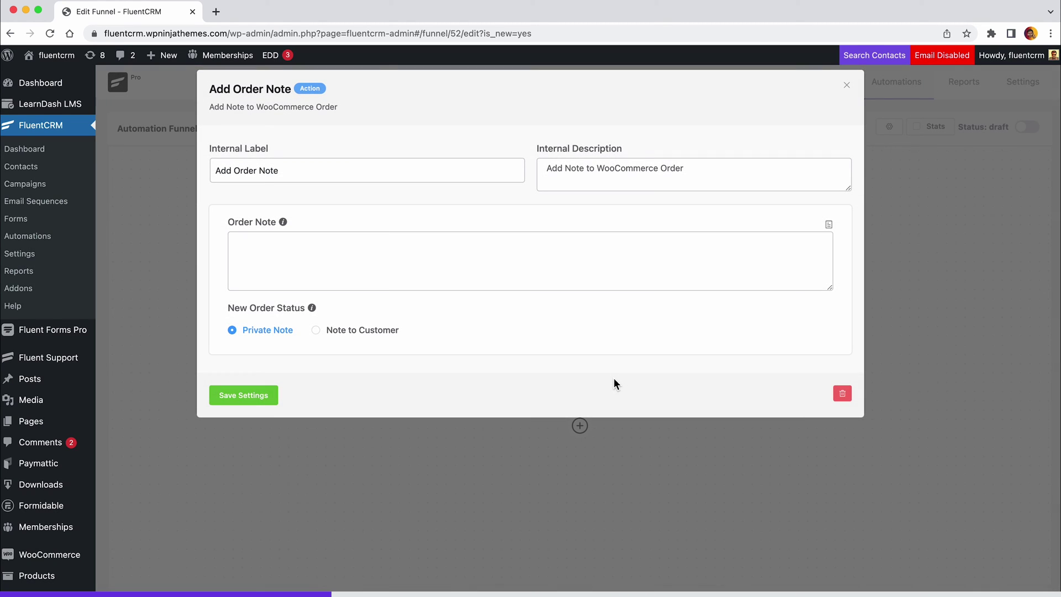
{"action": "left_click", "coordinate": [526, 281]}
{"action": "type", "text": "Hi"}
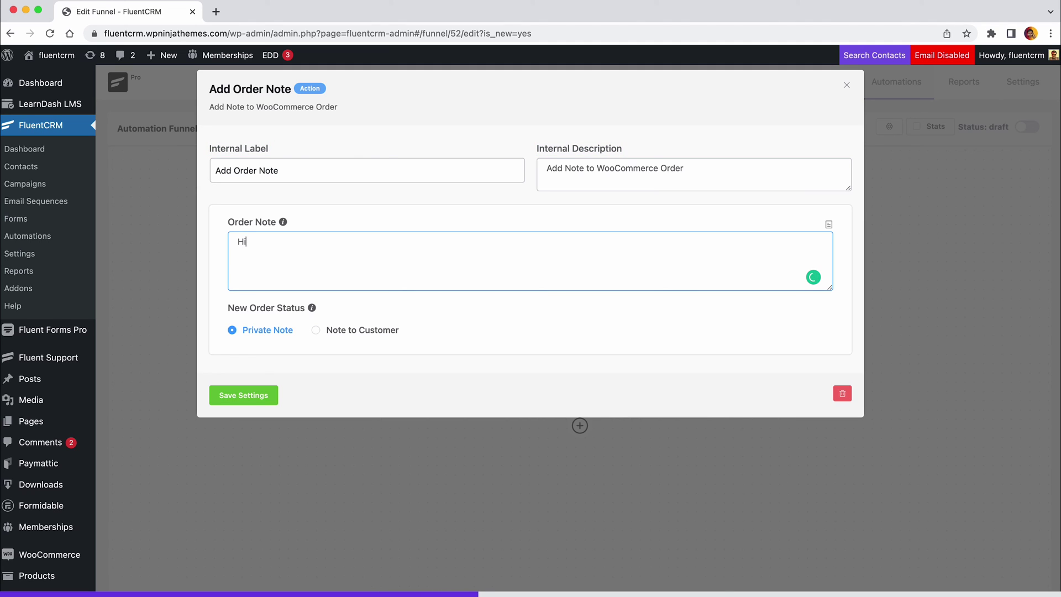
{"action": "type", "text": ","}
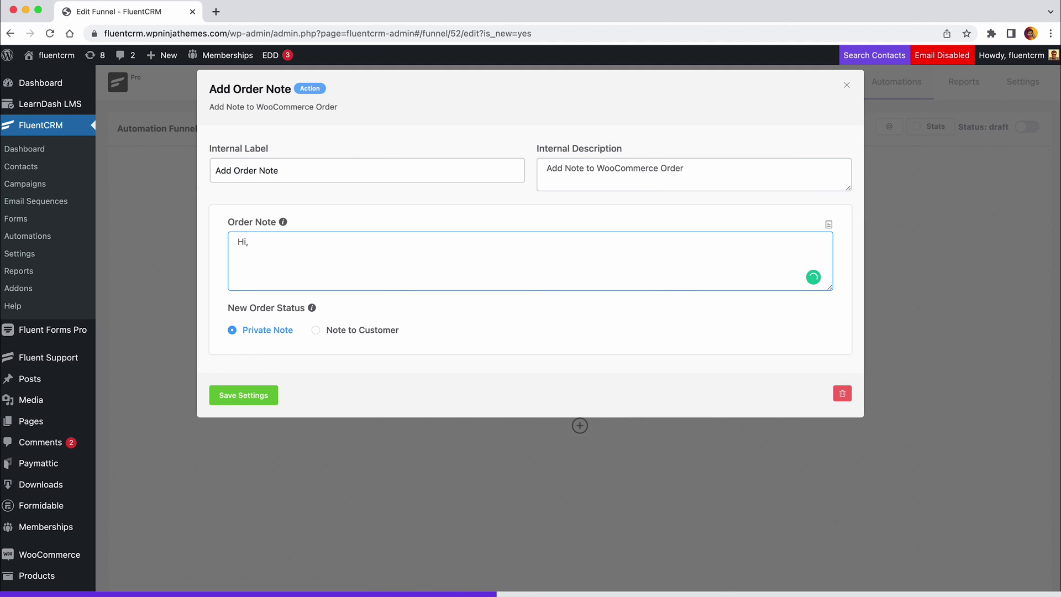
{"action": "left_click", "coordinate": [829, 227]}
{"action": "left_click", "coordinate": [818, 272]}
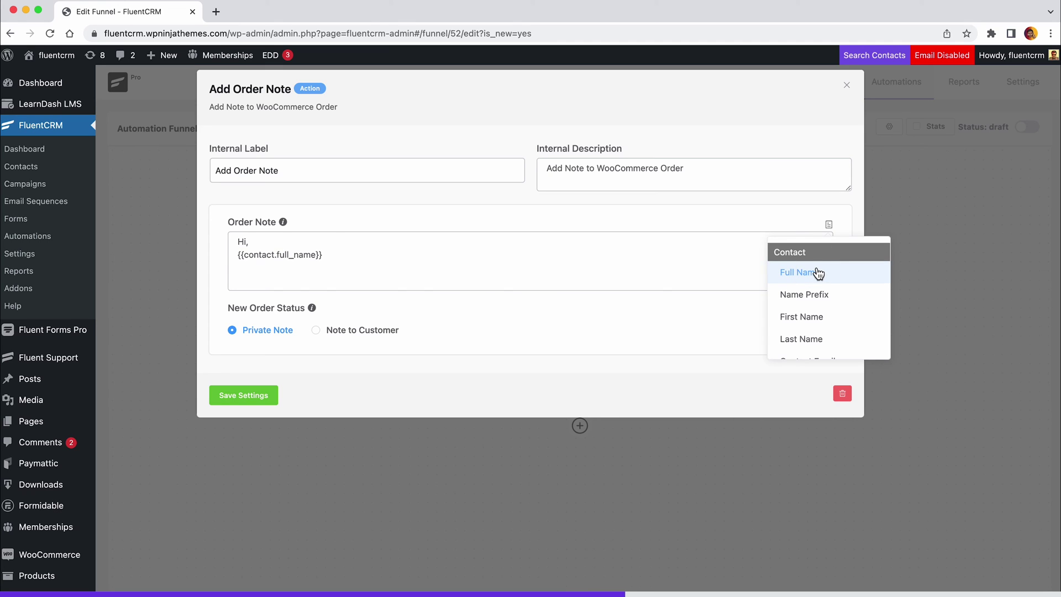
- Join the greeting onto one line and paste the order-confirmation thank-you message
{"action": "left_click", "coordinate": [239, 254]}
{"action": "key", "text": "BackSpace"}
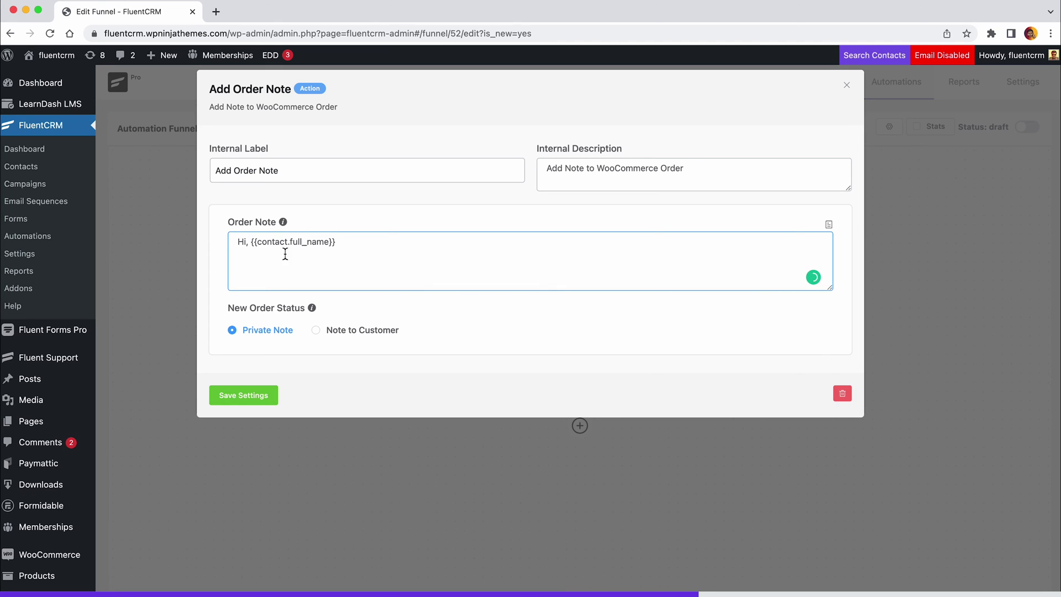
{"action": "left_click", "coordinate": [343, 243]}
{"action": "key", "text": "Return"}
{"action": "type", "text": "Your order confirmation is confirmed. Thanks."}
{"action": "left_click", "coordinate": [244, 348]}
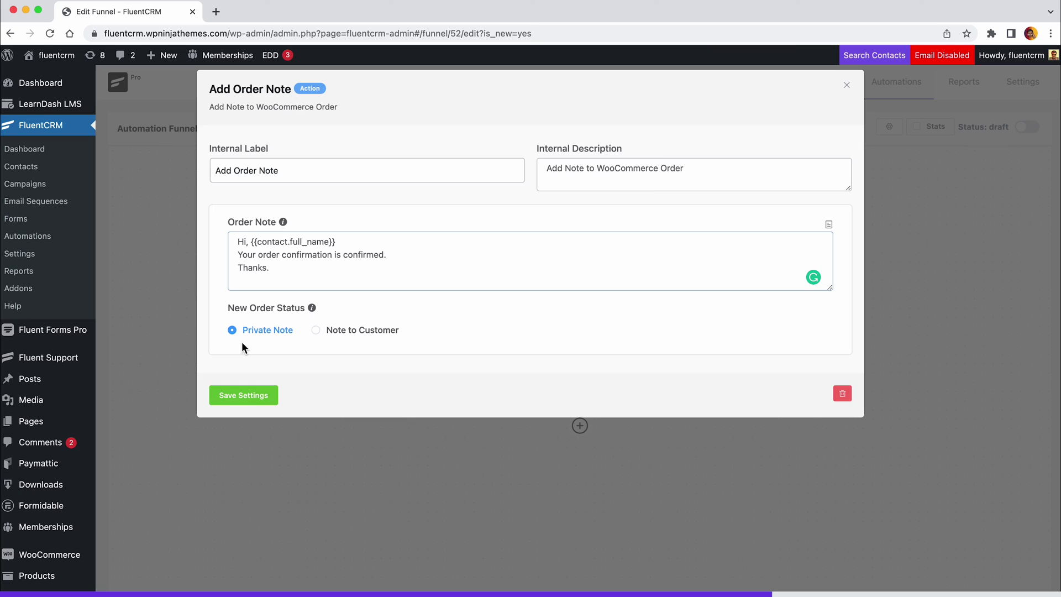
- Keep the note as a Private Note and save the step
{"action": "left_click", "coordinate": [319, 333]}
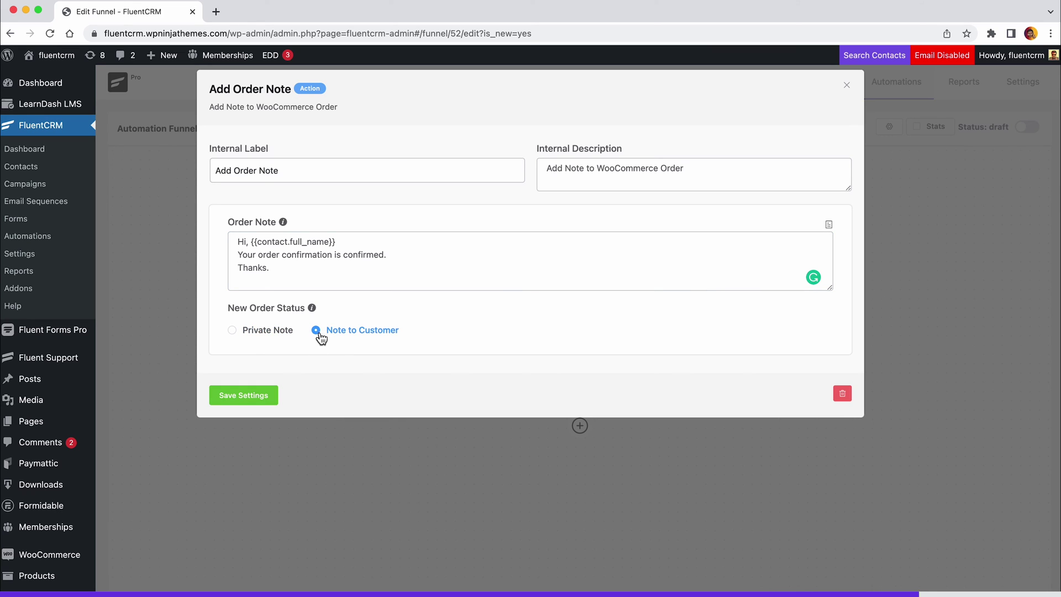
{"action": "left_click", "coordinate": [234, 338]}
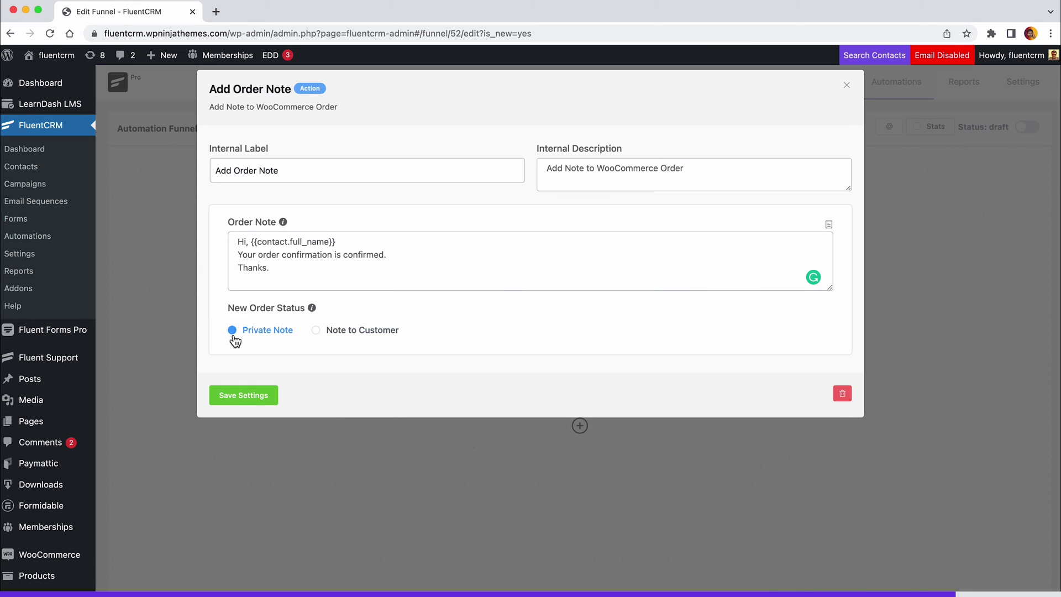
{"action": "left_click", "coordinate": [237, 396]}
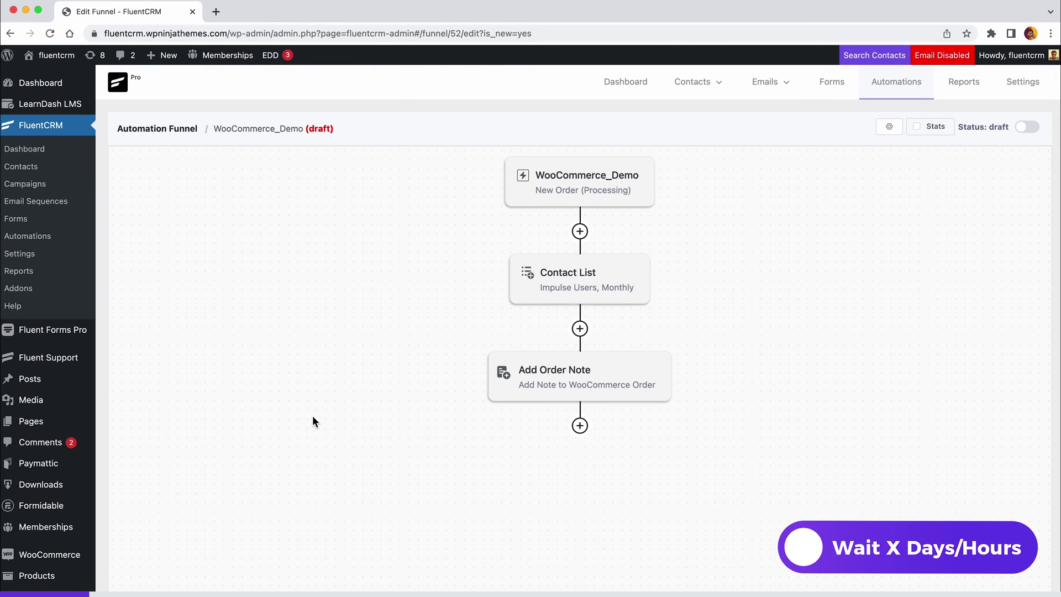
- Add a 3-day Wait X Days/Hours step below the order note and save it
{"action": "left_click", "coordinate": [580, 425]}
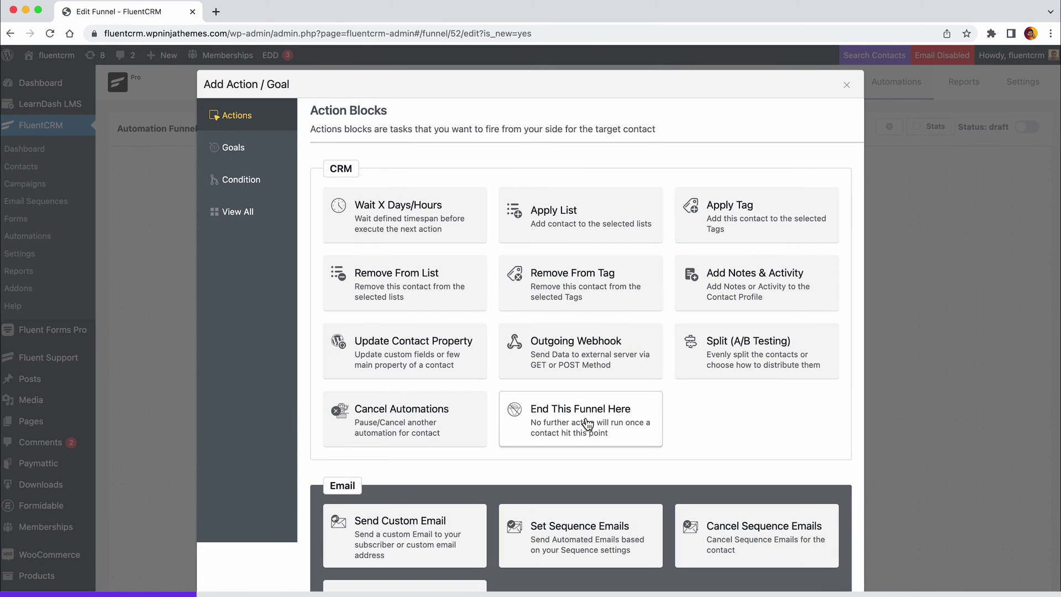
{"action": "left_click", "coordinate": [439, 231]}
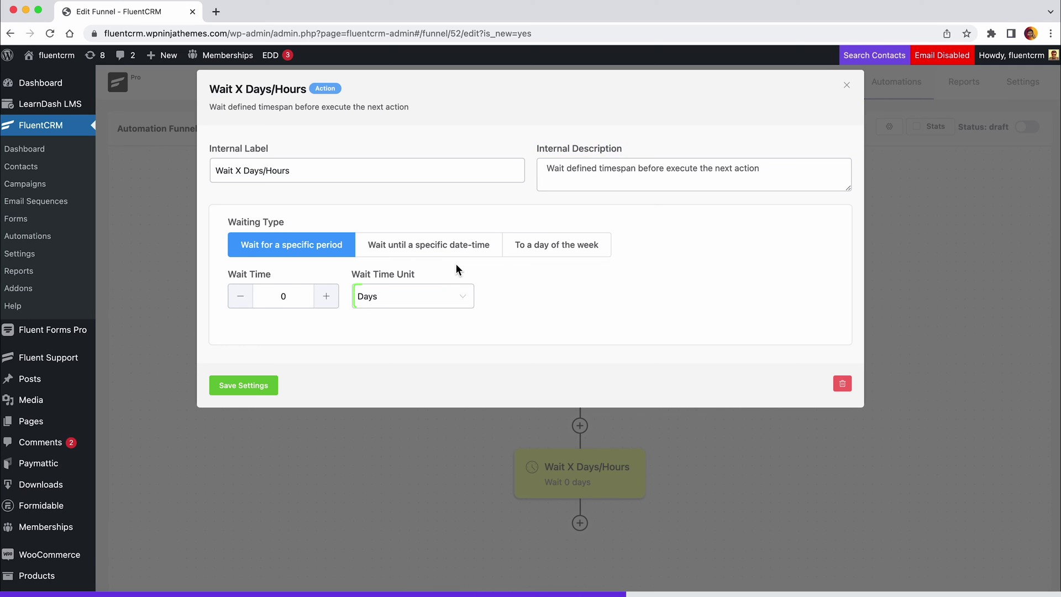
{"action": "double_click", "coordinate": [288, 294]}
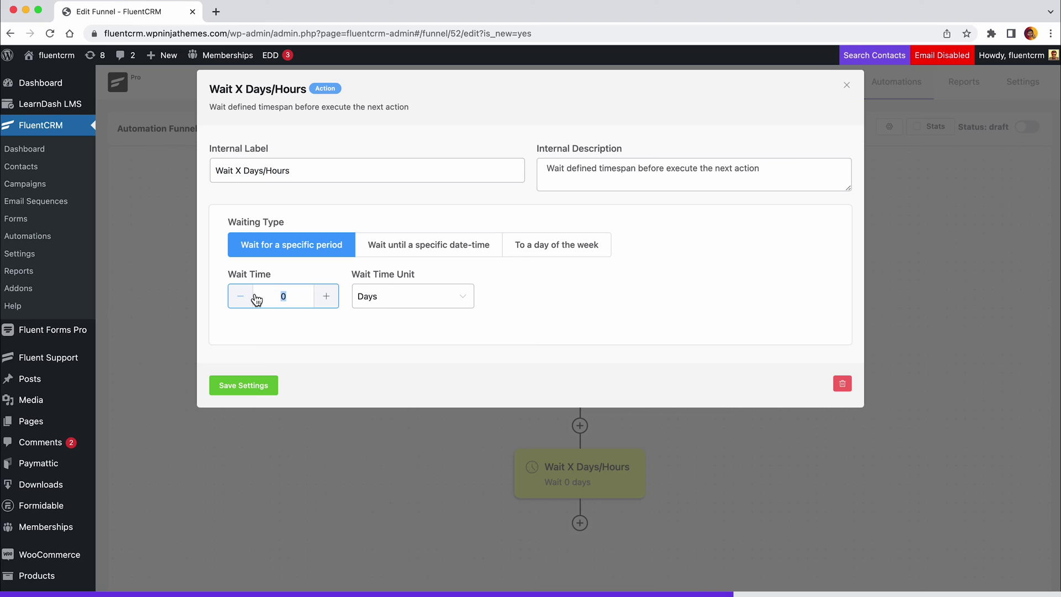
{"action": "type", "text": "3"}
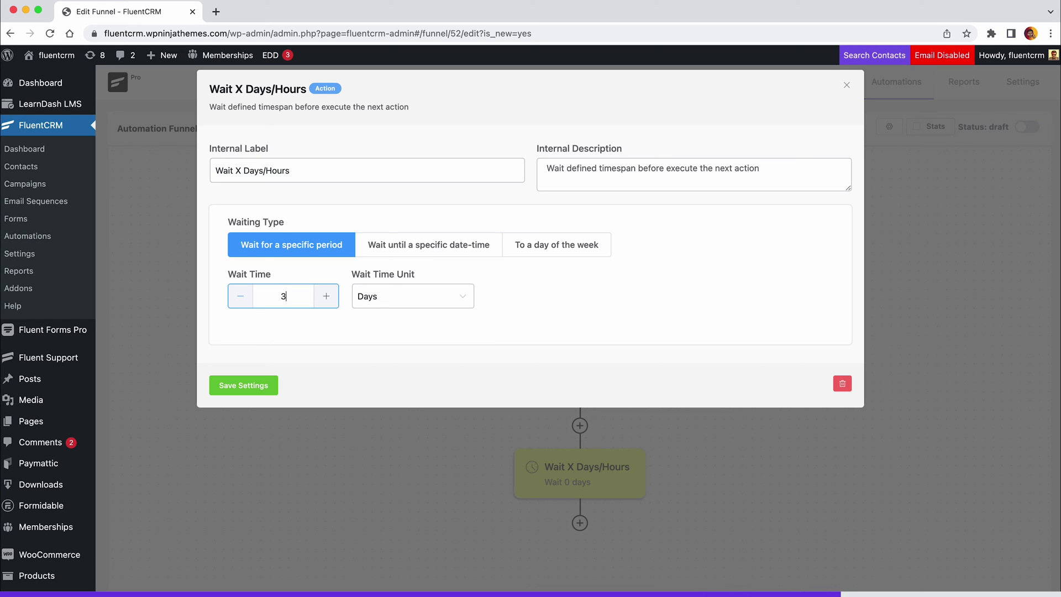
{"action": "left_click", "coordinate": [270, 340]}
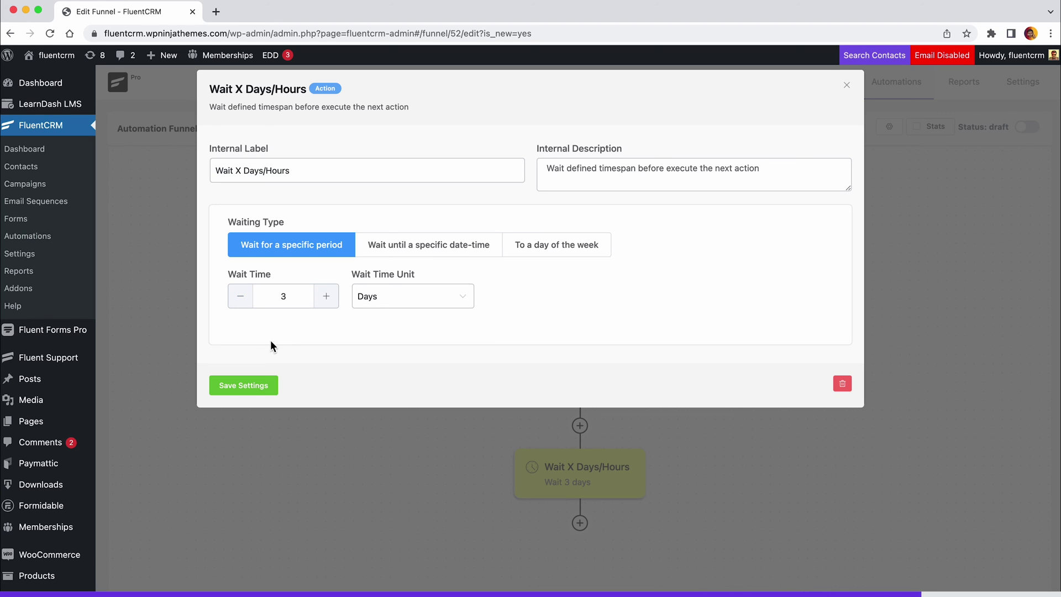
{"action": "left_click", "coordinate": [257, 389]}
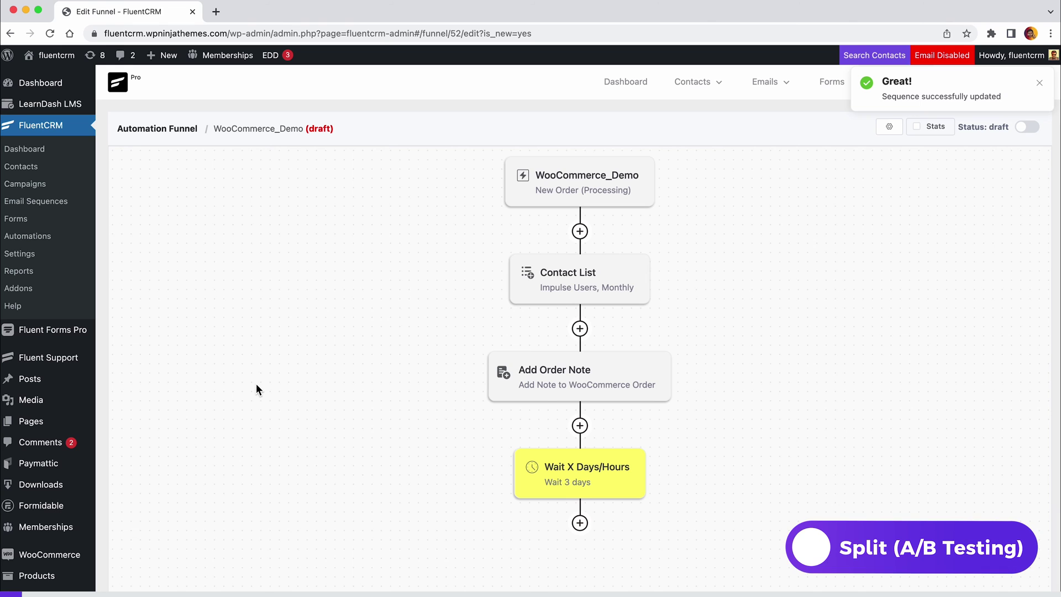
- Add a Split (A/B Testing) step after the 3-day wait, with Path A and Path B at 50% each
{"action": "left_click", "coordinate": [579, 526]}
{"action": "left_click", "coordinate": [630, 498]}
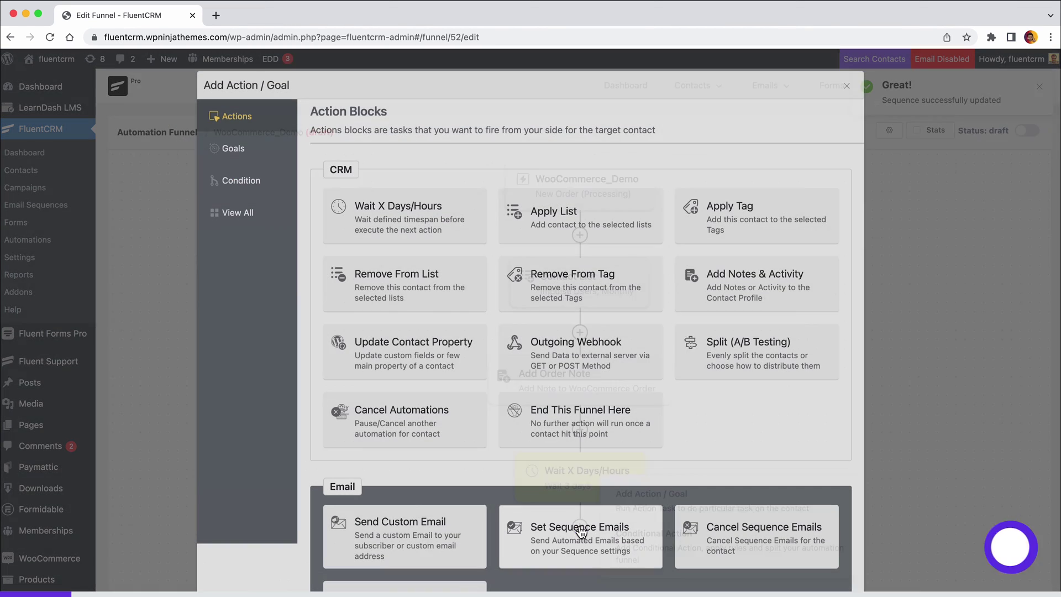
{"action": "left_click", "coordinate": [698, 374]}
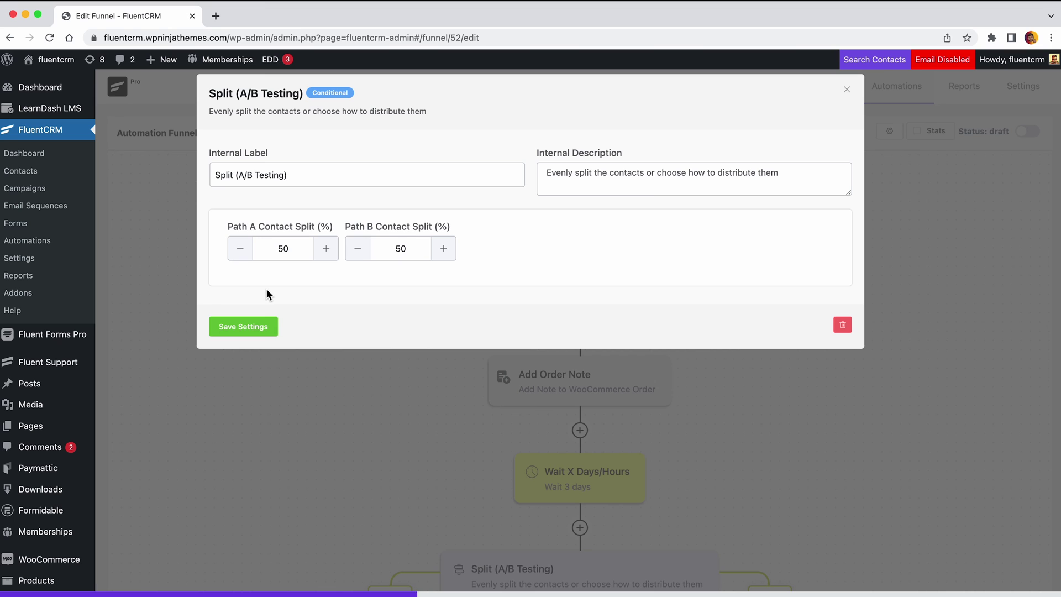
{"action": "left_click", "coordinate": [256, 327]}
- Add a Send Custom Email step to path A using the saved Thank you template
{"action": "scroll", "coordinate": [253, 327], "scroll_direction": "down", "scroll_amount": 5}
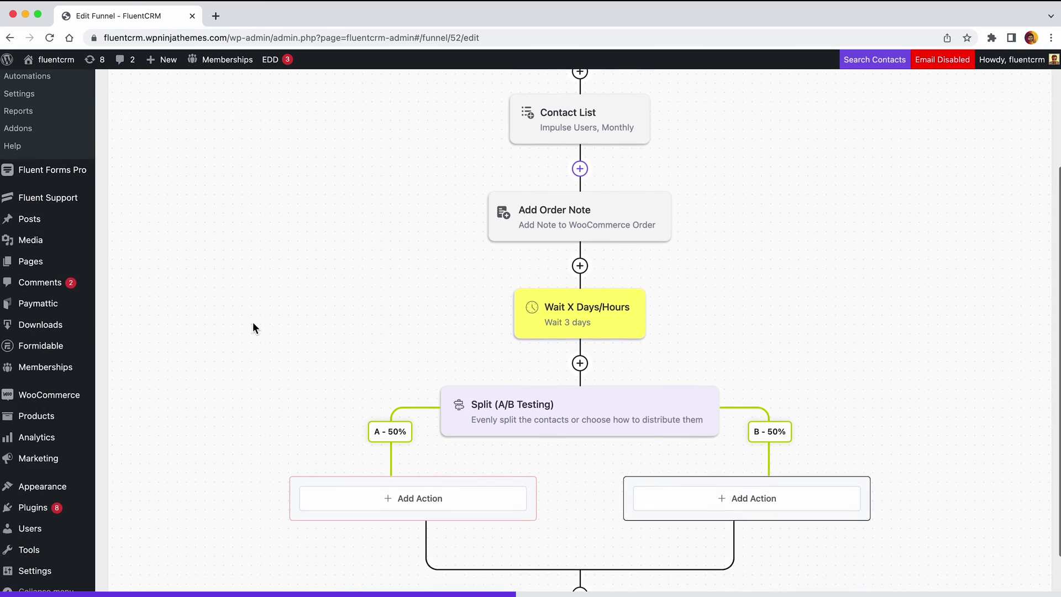
{"action": "left_click", "coordinate": [406, 426]}
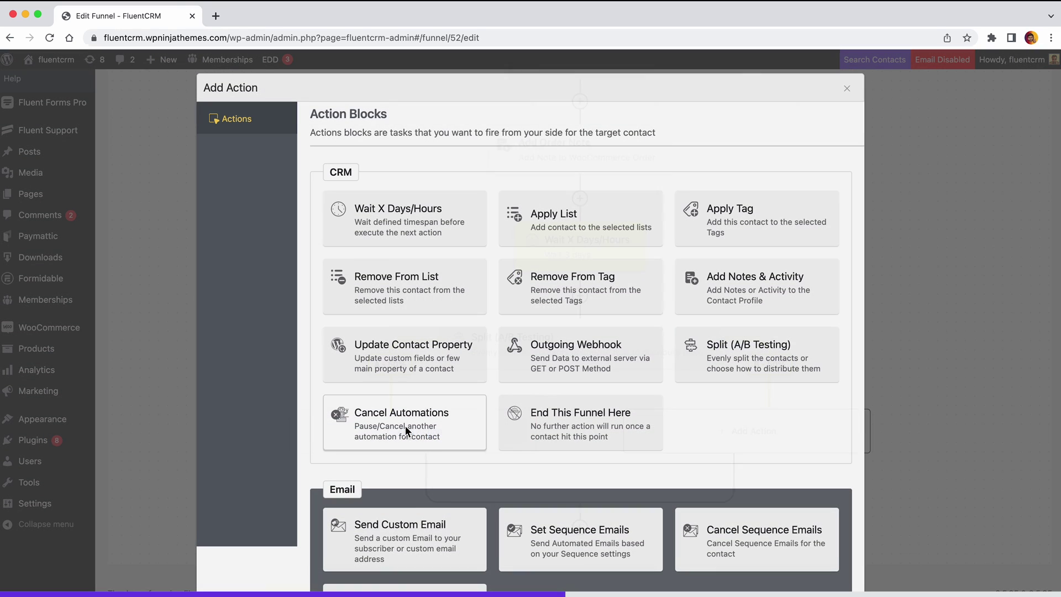
{"action": "scroll", "coordinate": [405, 426], "scroll_direction": "down", "scroll_amount": 3}
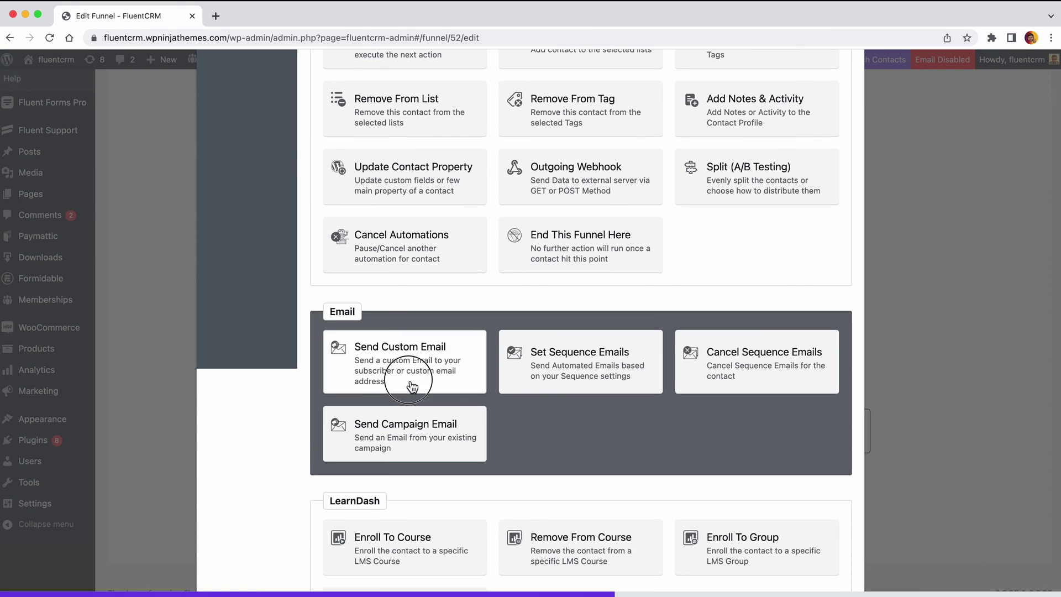
{"action": "left_click", "coordinate": [344, 384]}
{"action": "left_click", "coordinate": [725, 356]}
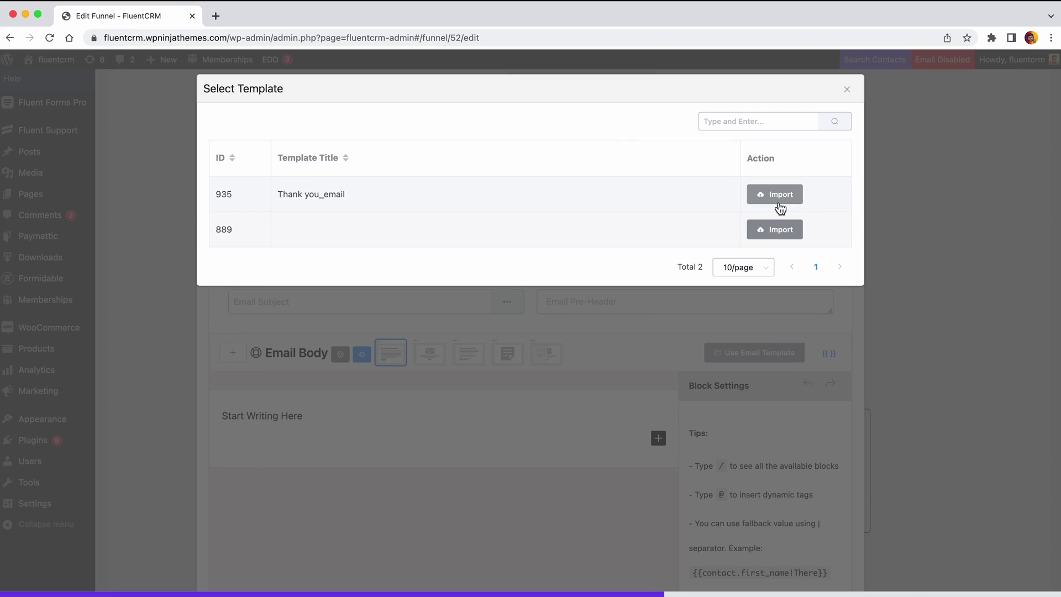
{"action": "scroll", "coordinate": [599, 332], "scroll_direction": "down", "scroll_amount": 8}
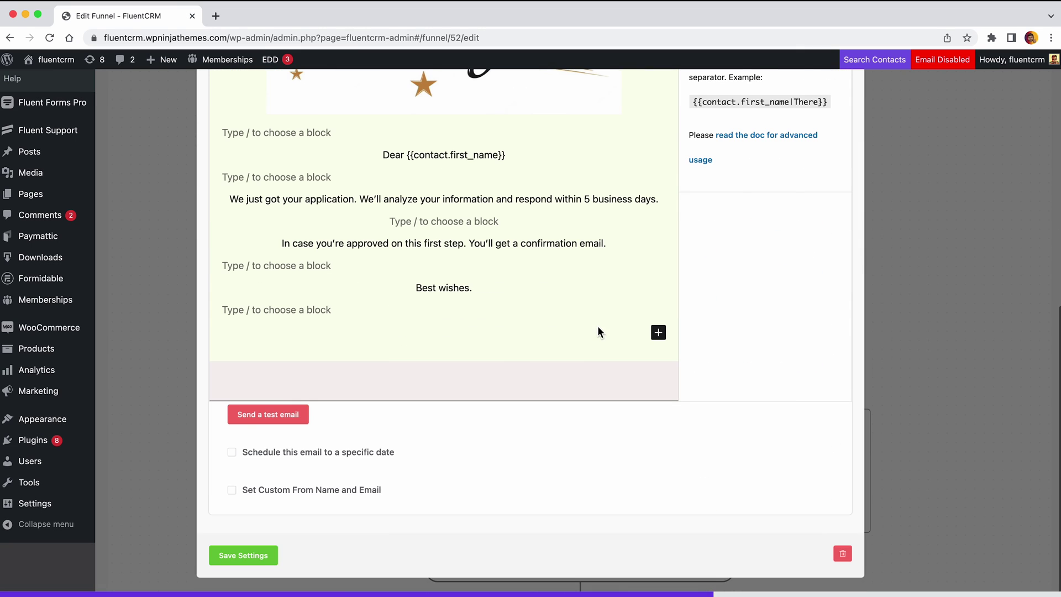
{"action": "left_click", "coordinate": [257, 556]}
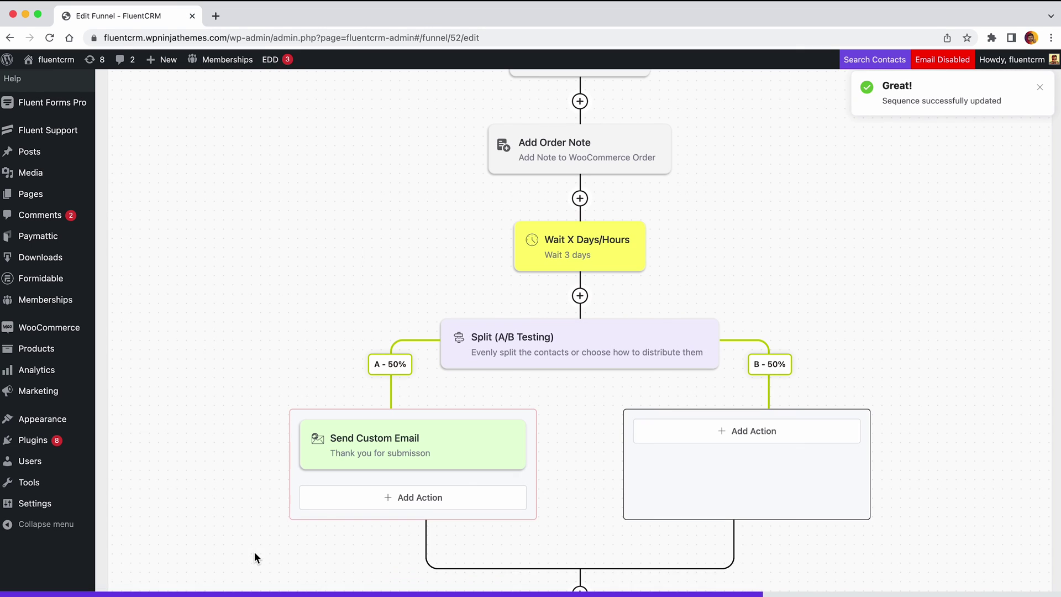
- Add a path B email with subject '40% OFF', pre-header 'Your Chance to get Premium for 40% off', and pasted body
{"action": "left_click", "coordinate": [727, 434]}
{"action": "scroll", "coordinate": [680, 433], "scroll_direction": "down", "scroll_amount": 5}
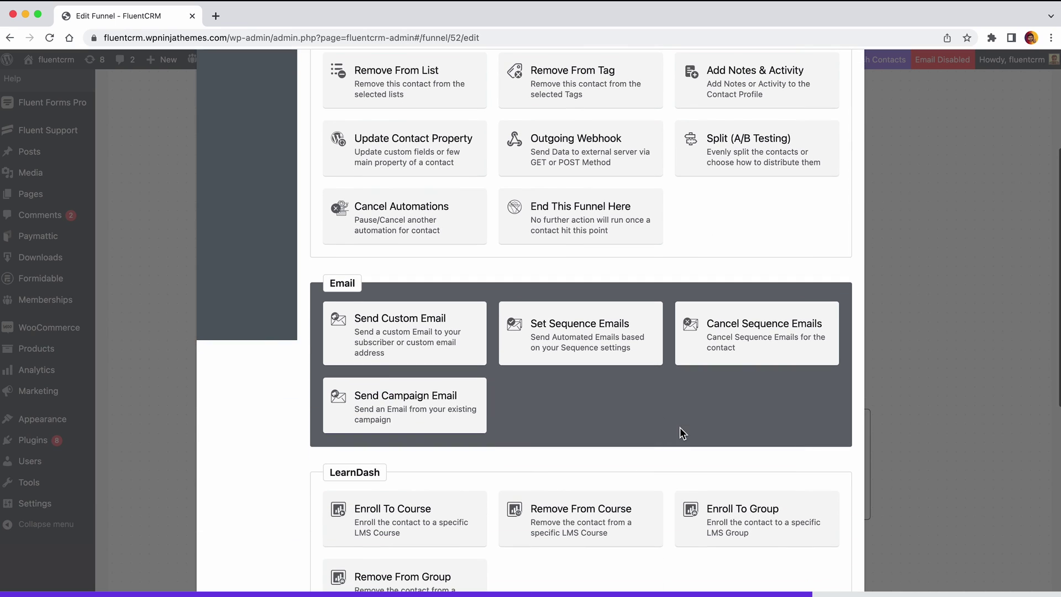
{"action": "left_click", "coordinate": [447, 330]}
{"action": "left_click", "coordinate": [422, 302]}
{"action": "type", "text": "40% OFF"}
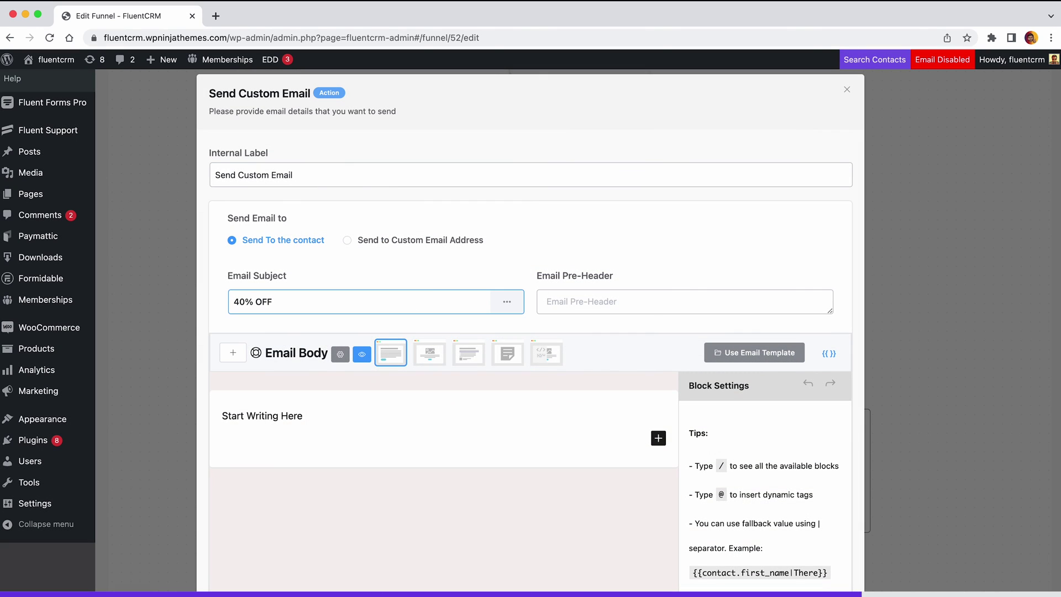
{"action": "left_click", "coordinate": [548, 303]}
{"action": "type", "text": "Your Chance to get Premium for 40% off"}
{"action": "left_click", "coordinate": [405, 418]}
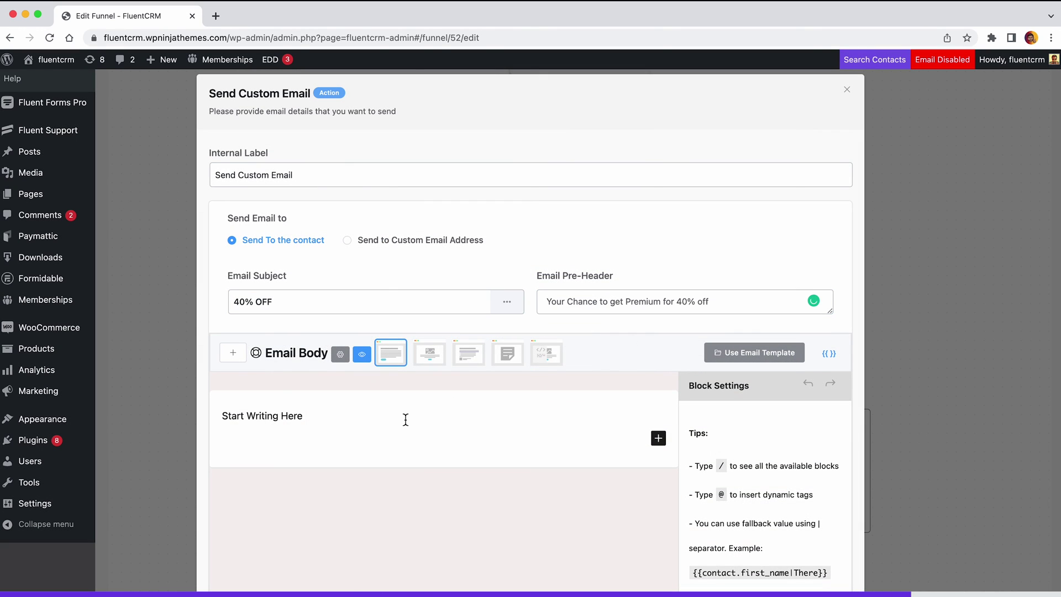
{"action": "type", "text": "You are invited to enjoy 40% off on  premium product."}
{"action": "scroll", "coordinate": [408, 424], "scroll_direction": "down", "scroll_amount": 10}
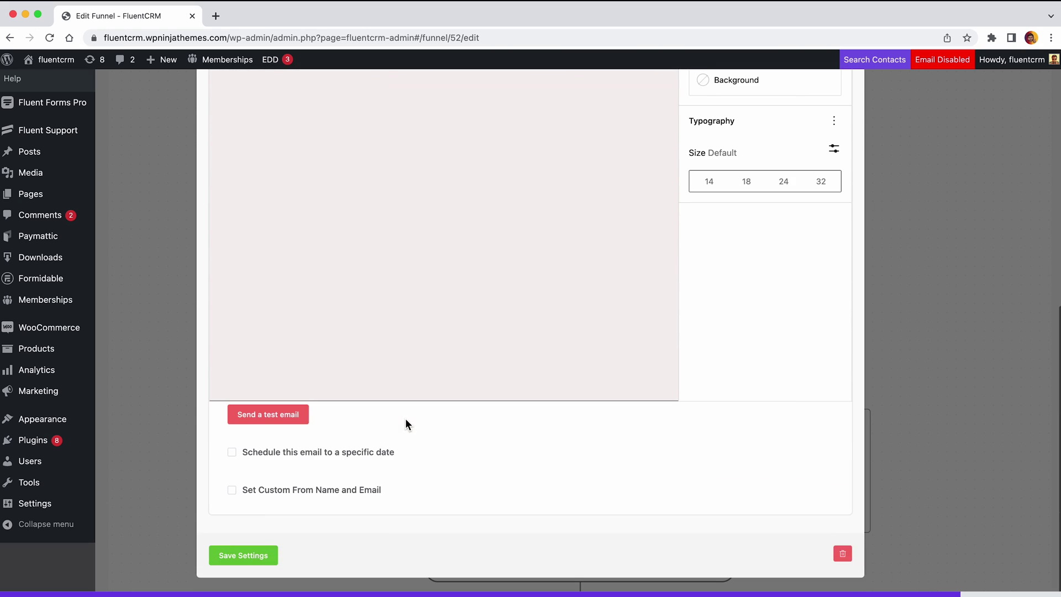
{"action": "left_click", "coordinate": [243, 555]}
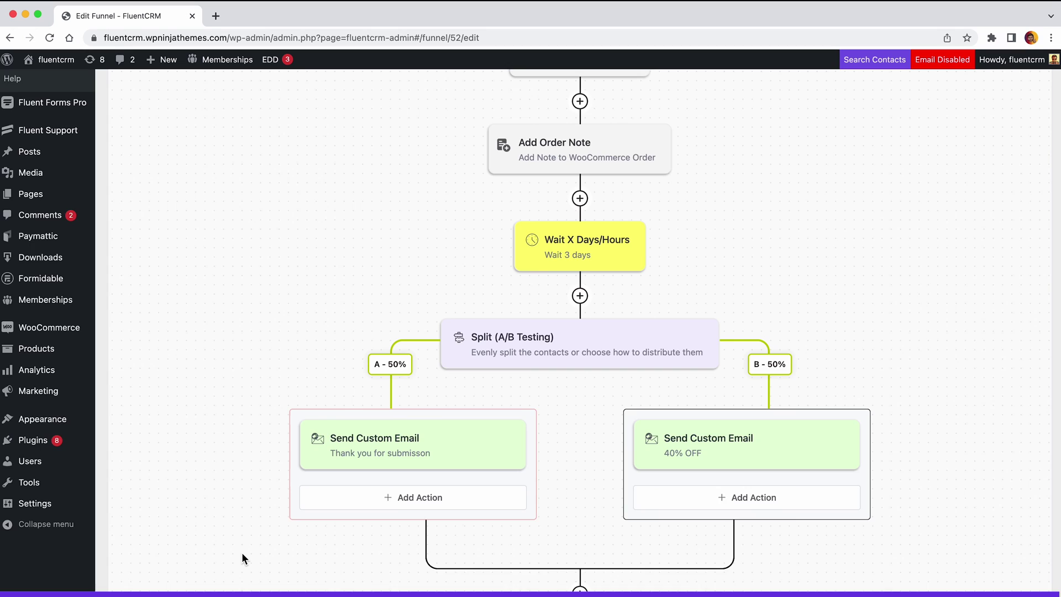
{"action": "scroll", "coordinate": [242, 553], "scroll_direction": "down", "scroll_amount": 2}
- Add and save an End This Funnel Here step, then switch Status on to publish WooCommerce_Demo
{"action": "left_click", "coordinate": [580, 526]}
{"action": "left_click", "coordinate": [641, 490]}
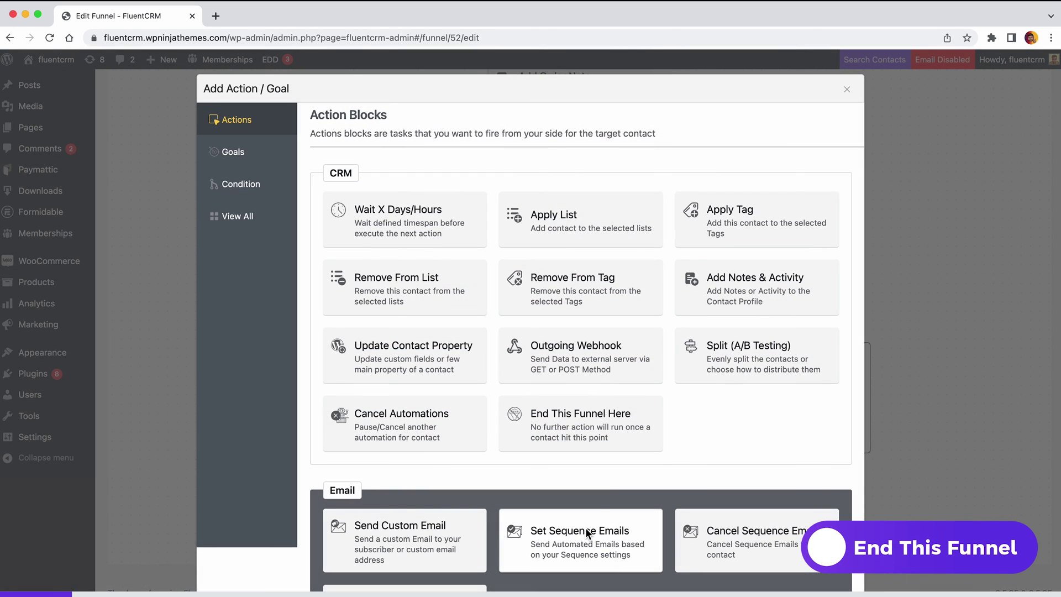
{"action": "left_click", "coordinate": [617, 446]}
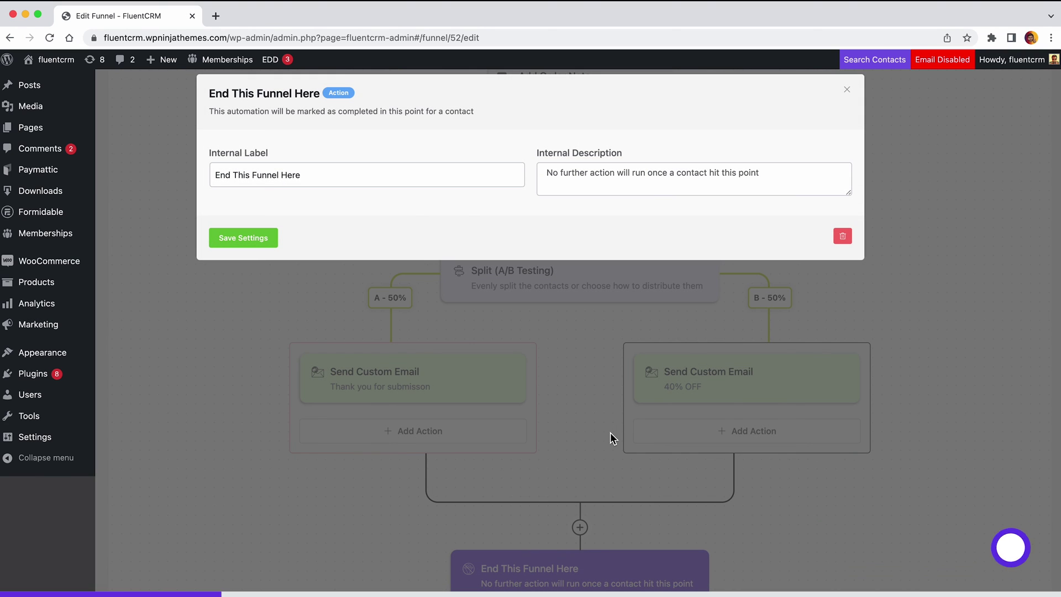
{"action": "left_click", "coordinate": [250, 242]}
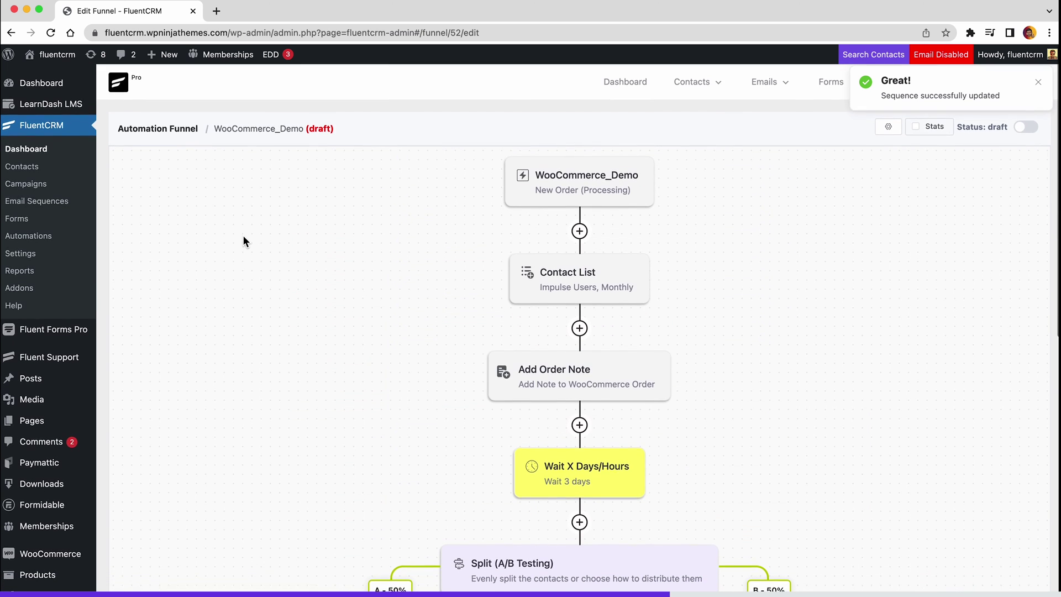
{"action": "left_click", "coordinate": [1025, 129]}
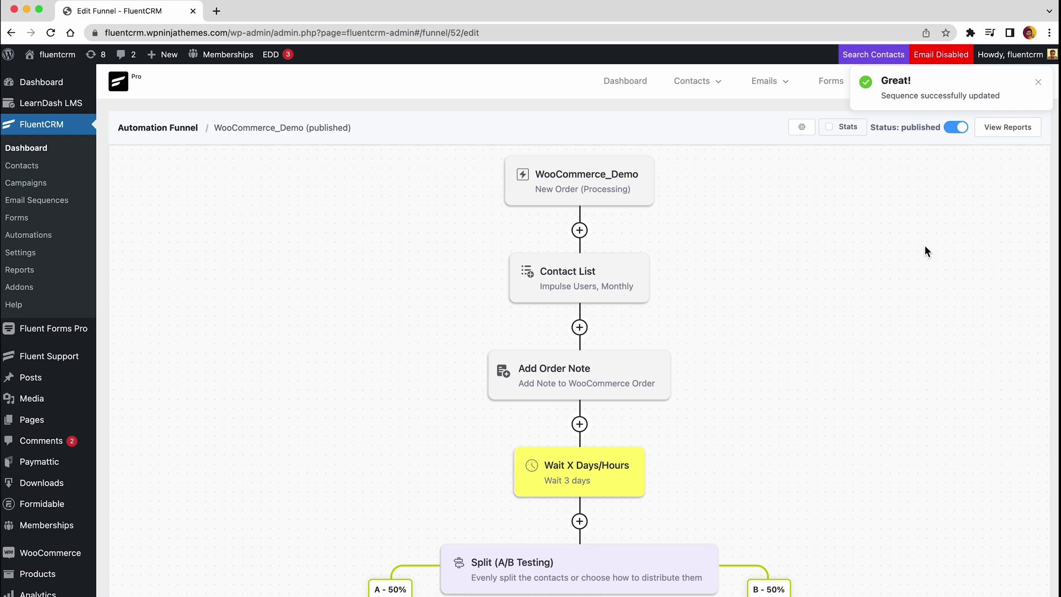
{"action": "scroll", "coordinate": [926, 250], "scroll_direction": "down", "scroll_amount": 3}
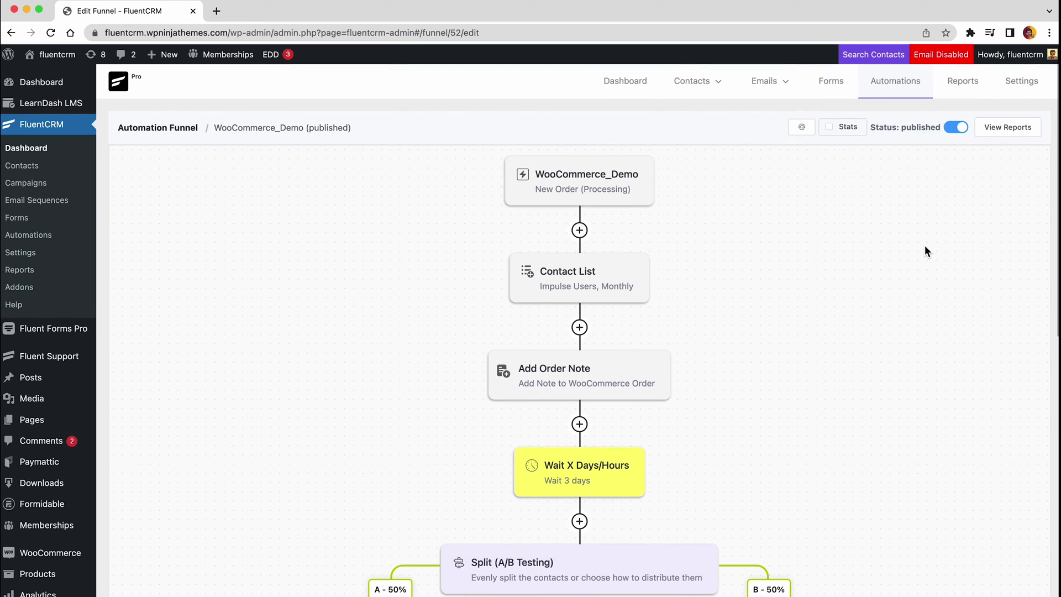
- Go to the FluentCRM Dashboard from the top navigation
{"action": "left_click", "coordinate": [627, 83]}
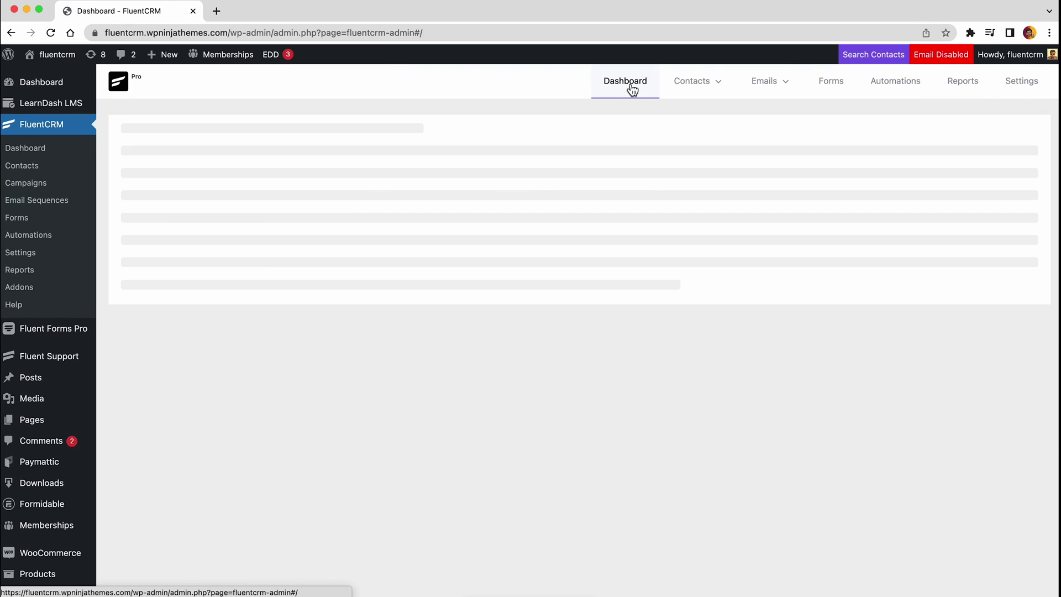